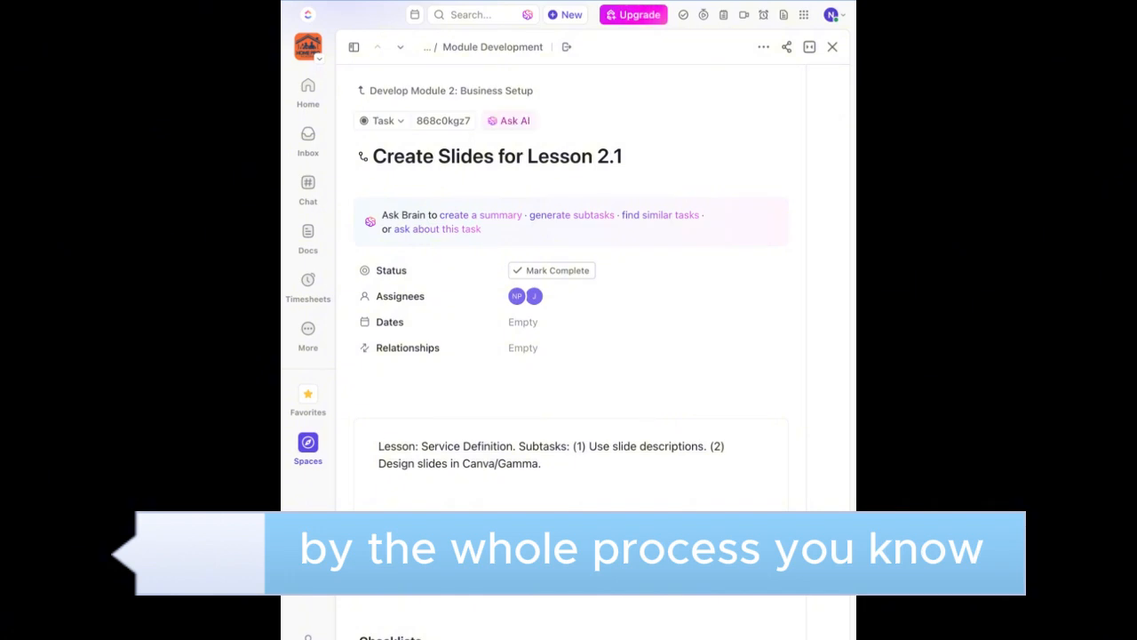
Step: Link the similar tasks Create Slides for Lesson 3.2 and Create Slides for Lesson 1.3 to the Lesson 2.1 slides task
scroll(485, 407, down, 3)
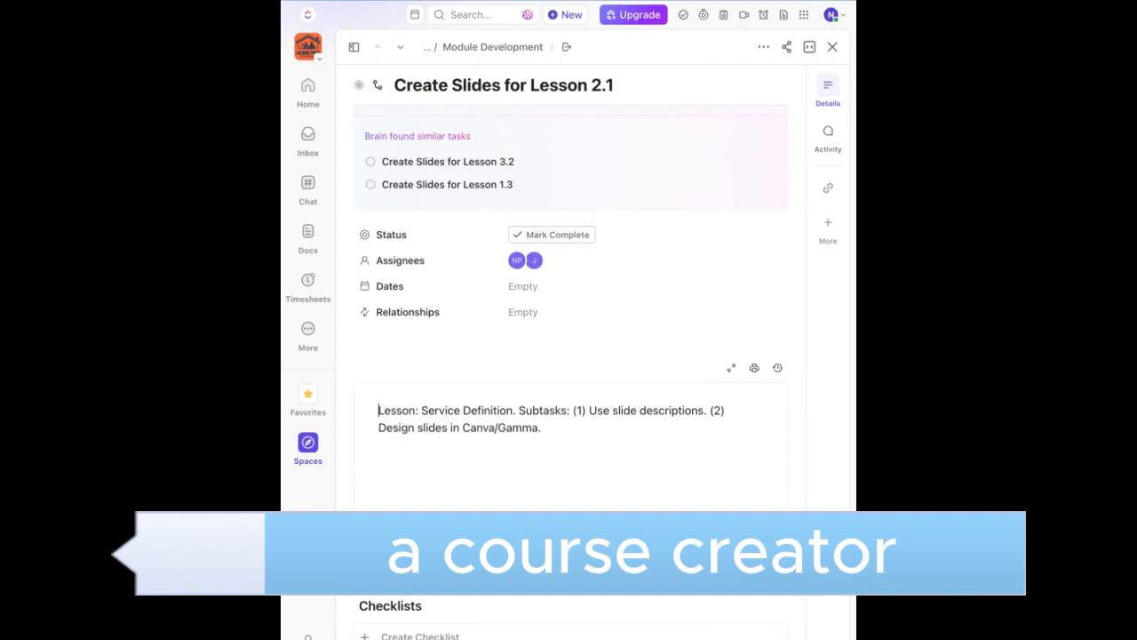
scroll(485, 355, up, 1)
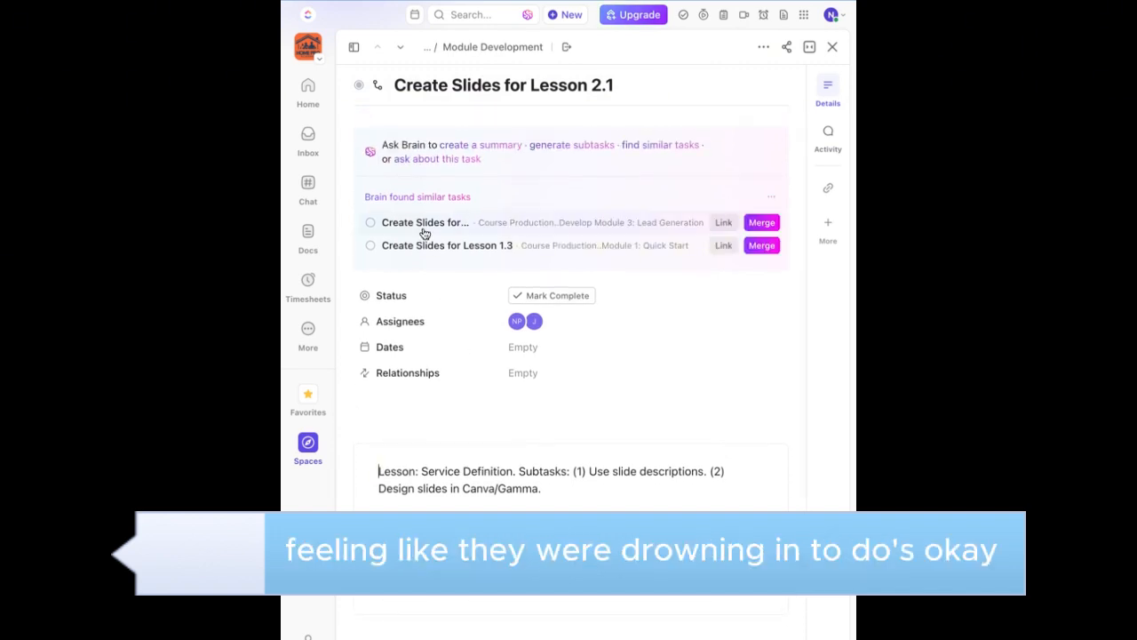
click(728, 224)
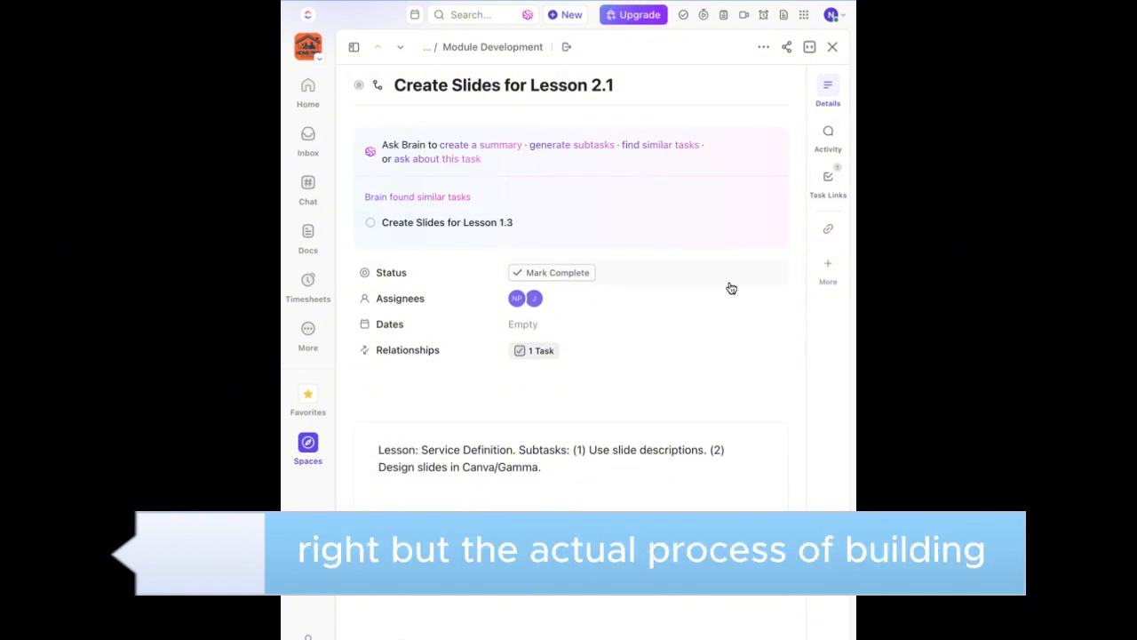
mouse_move(716, 233)
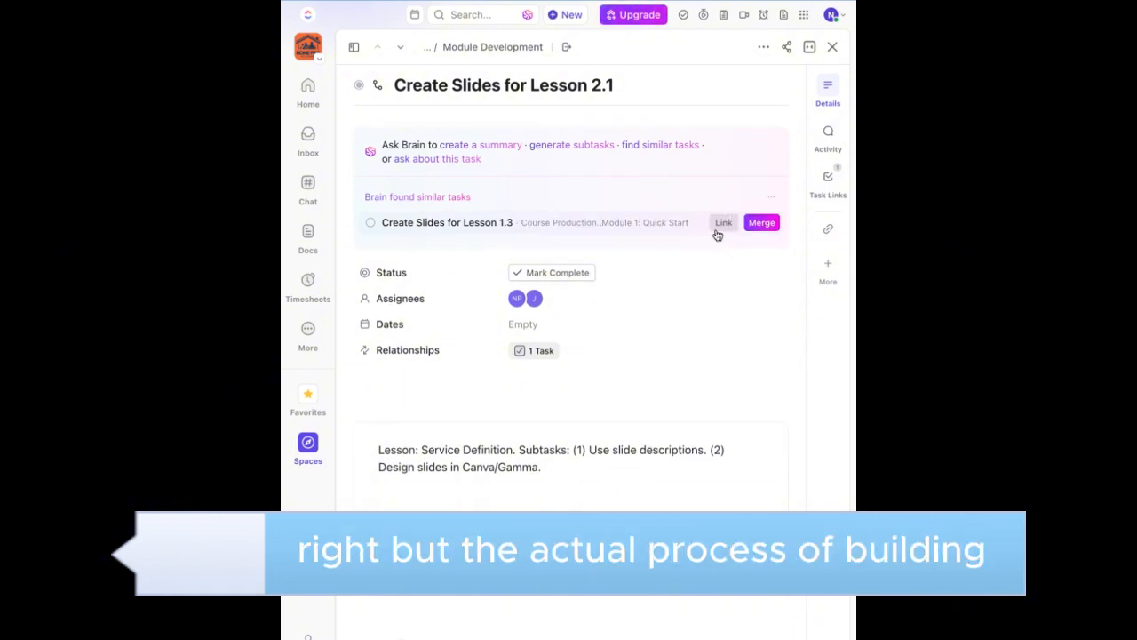
click(720, 224)
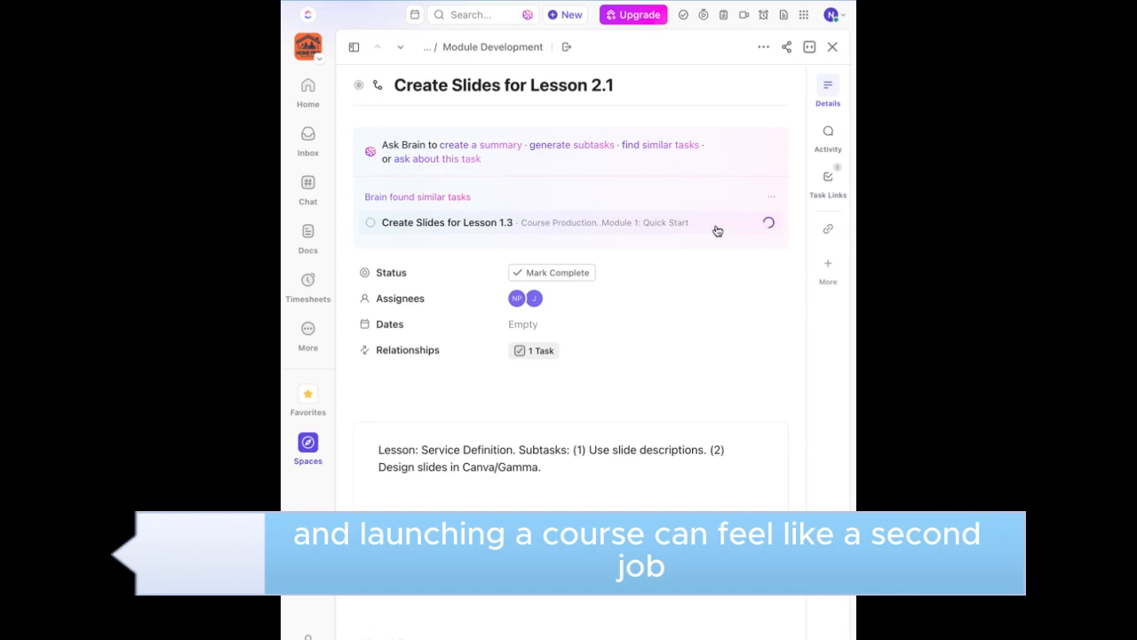
Step: Remove Create Slides for Lesson 3.2 from the task's links and return to the Module Development list
click(827, 180)
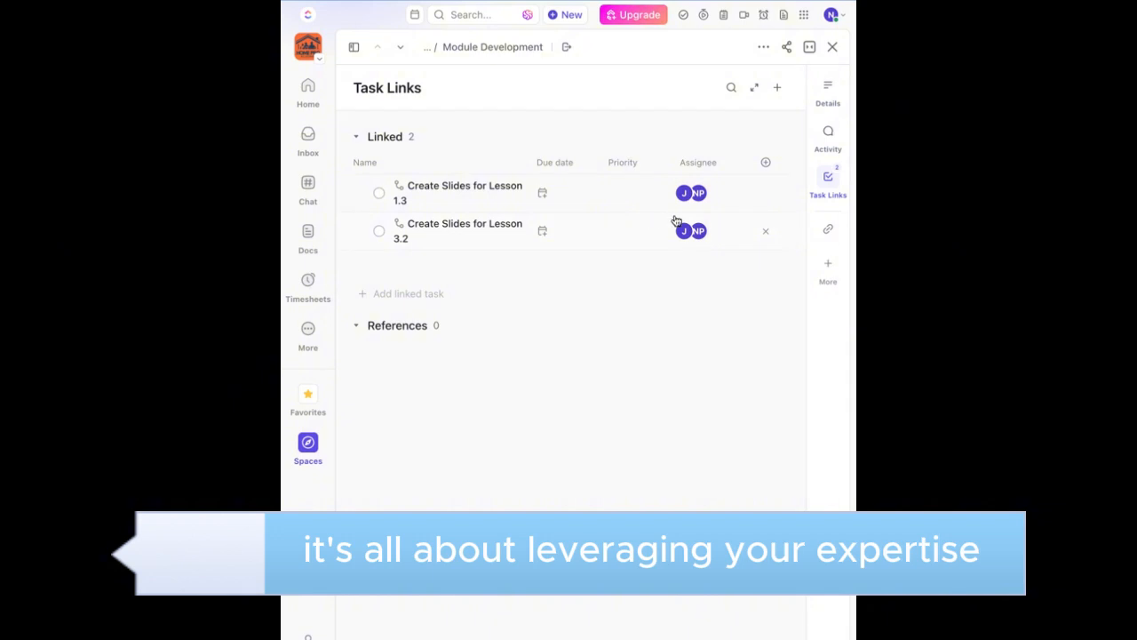
click(765, 234)
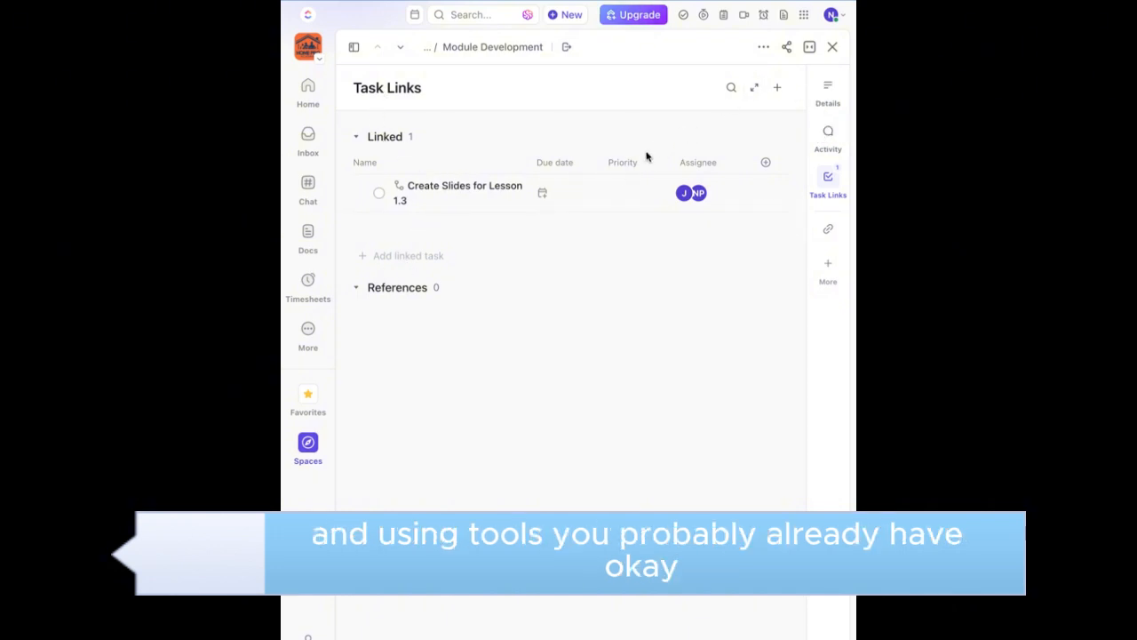
click(484, 46)
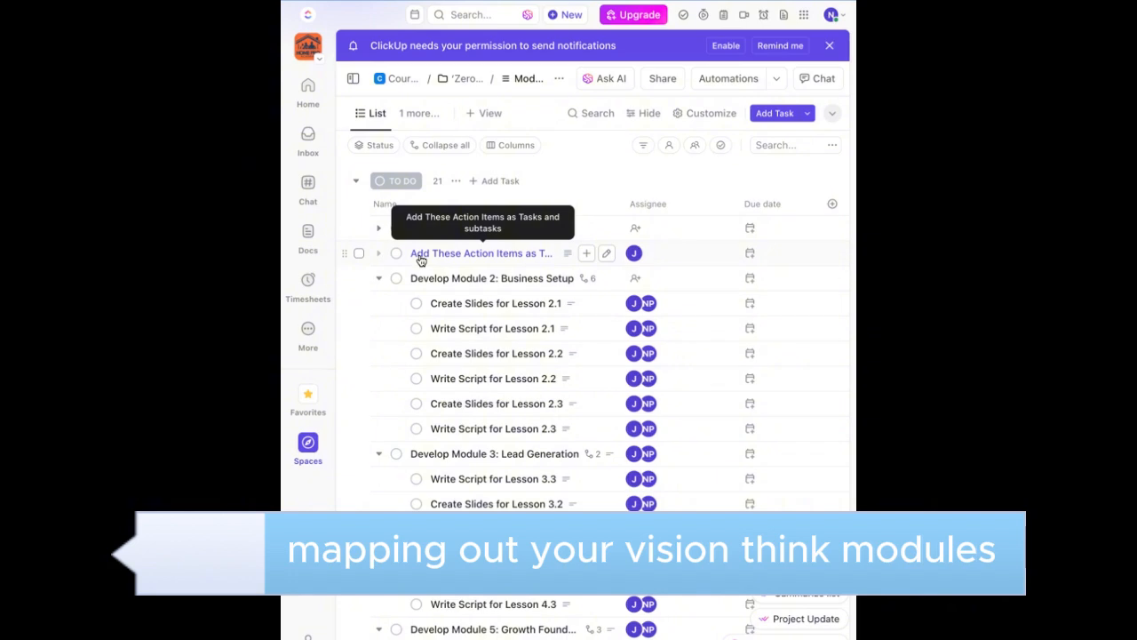
Step: Check the description of the task Add These Action Items as Tasks and subtasks through to its end, and delete the task
mouse_move(421, 258)
mouse_down()
mouse_move(431, 222)
mouse_move(424, 257)
mouse_up()
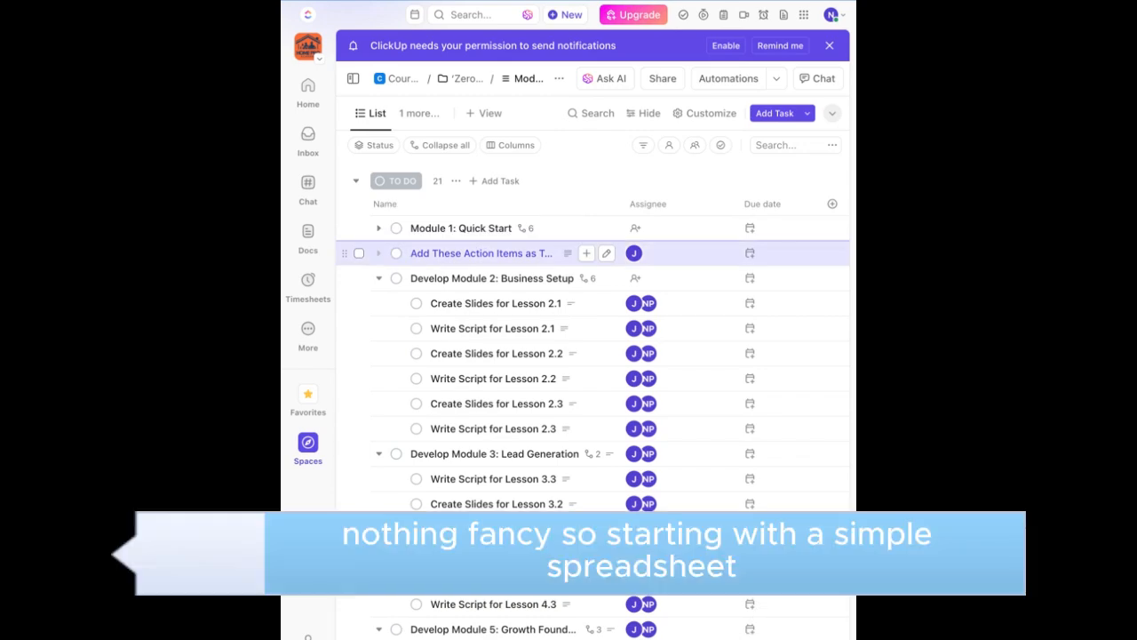
click(435, 253)
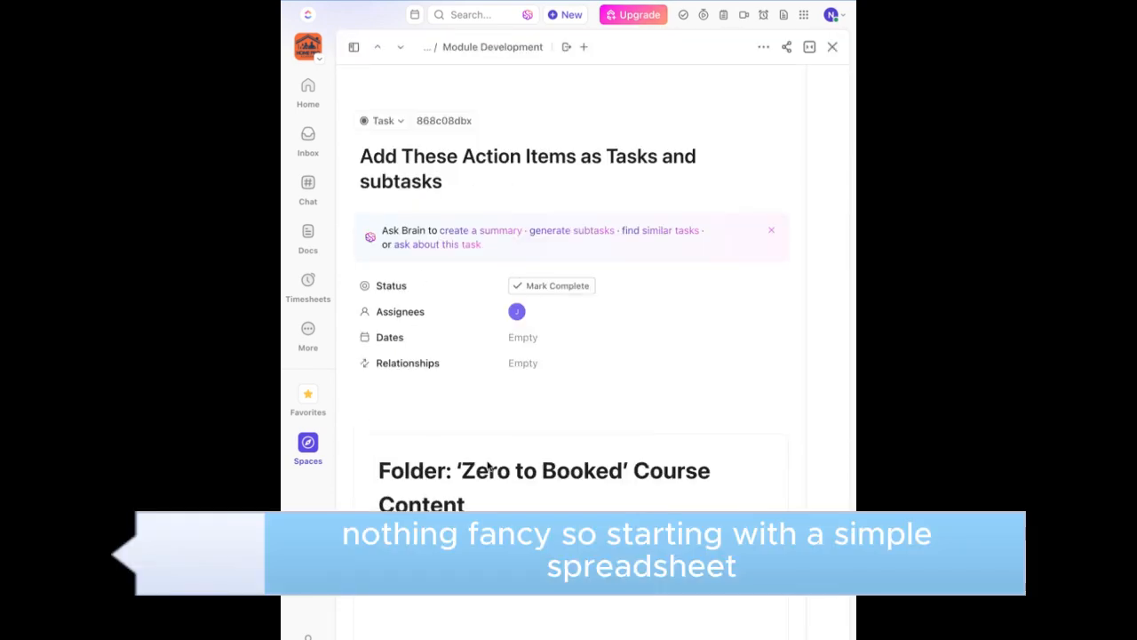
scroll(487, 466, down, 4)
scroll(486, 465, down, 2)
click(566, 391)
scroll(569, 394, down, 5)
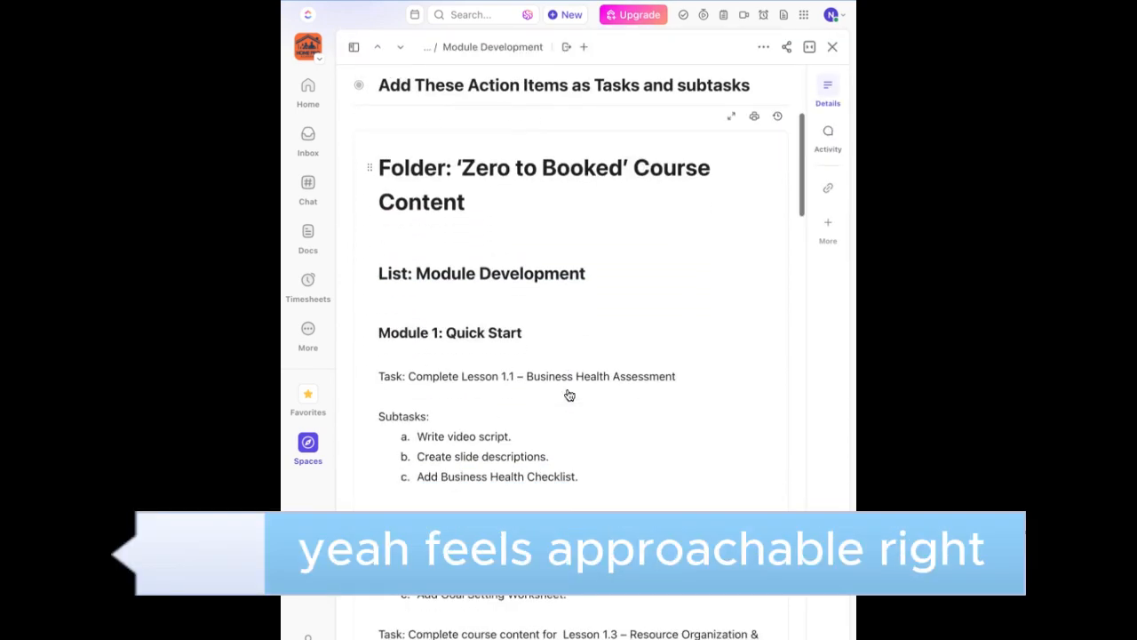
scroll(569, 395, down, 10)
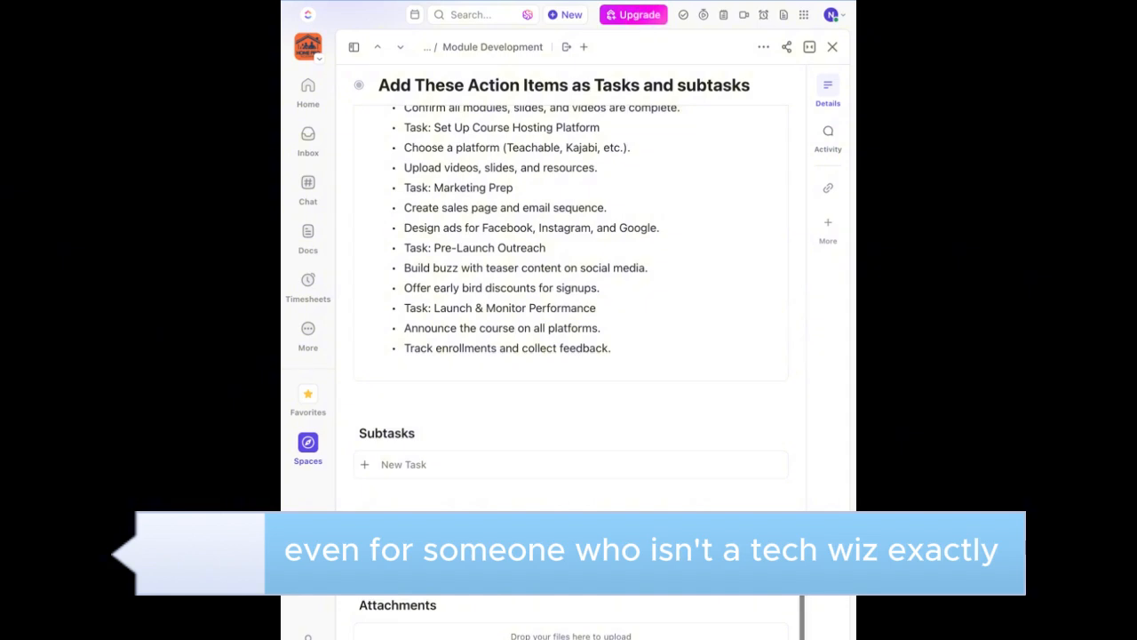
click(763, 46)
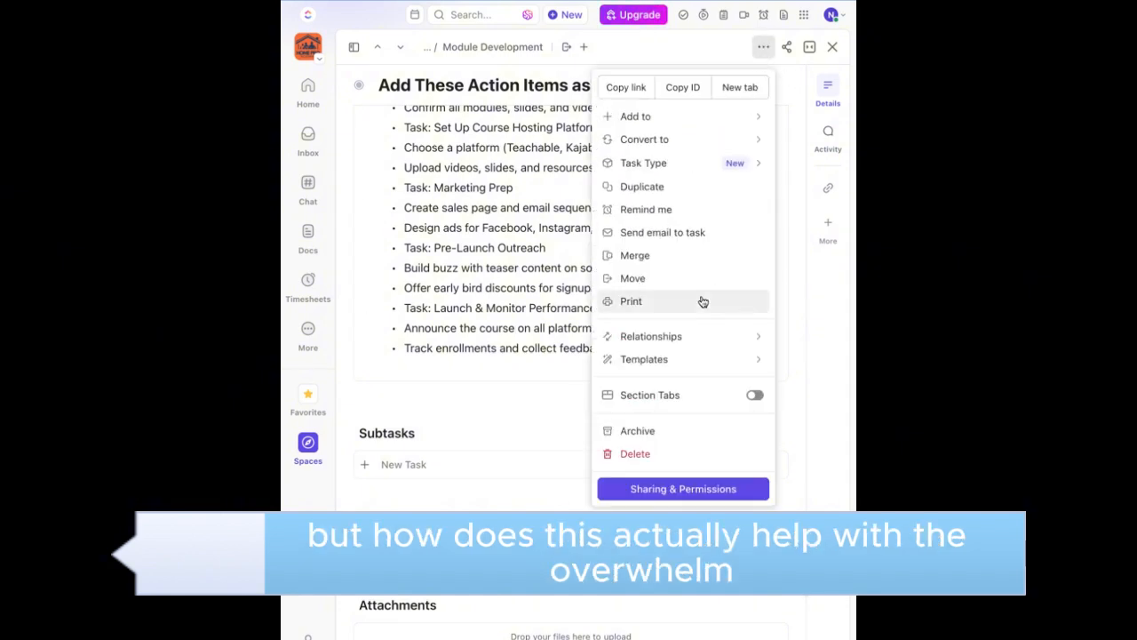
click(636, 454)
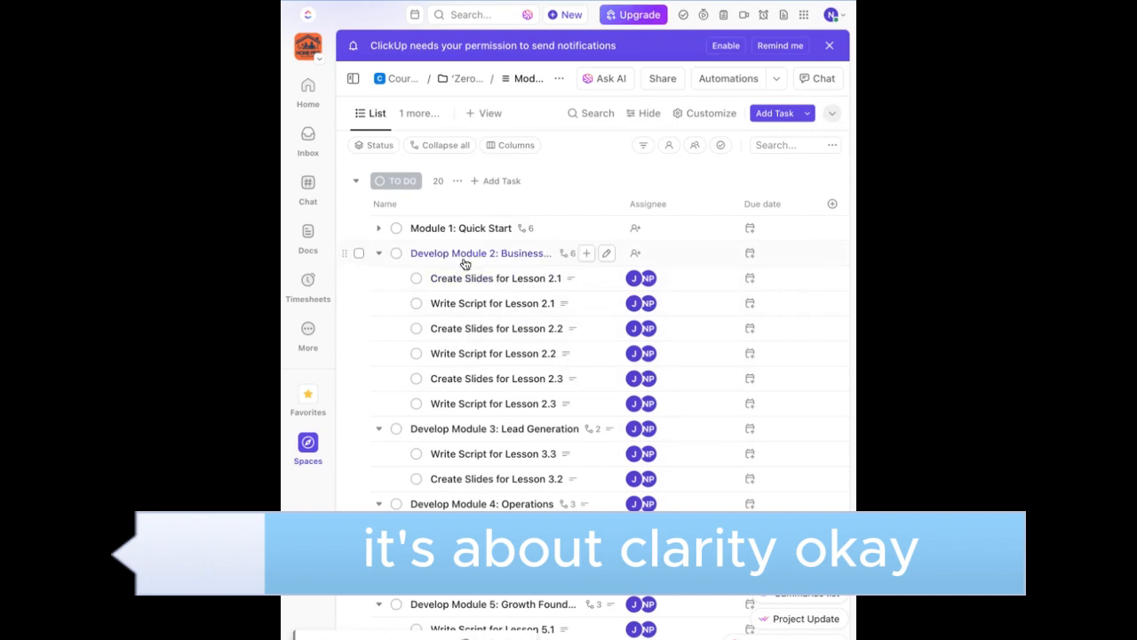
Step: Rename the task Module 1: Quick Start as Develop Module 1: Quick Start and return to the Module Development list
click(415, 231)
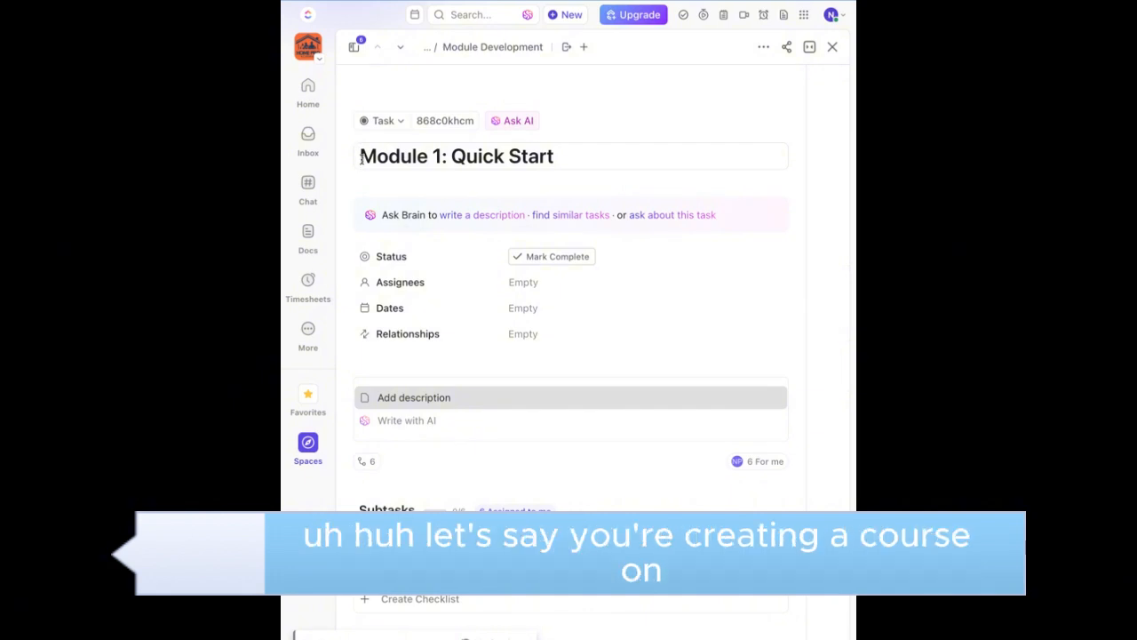
text(develop)
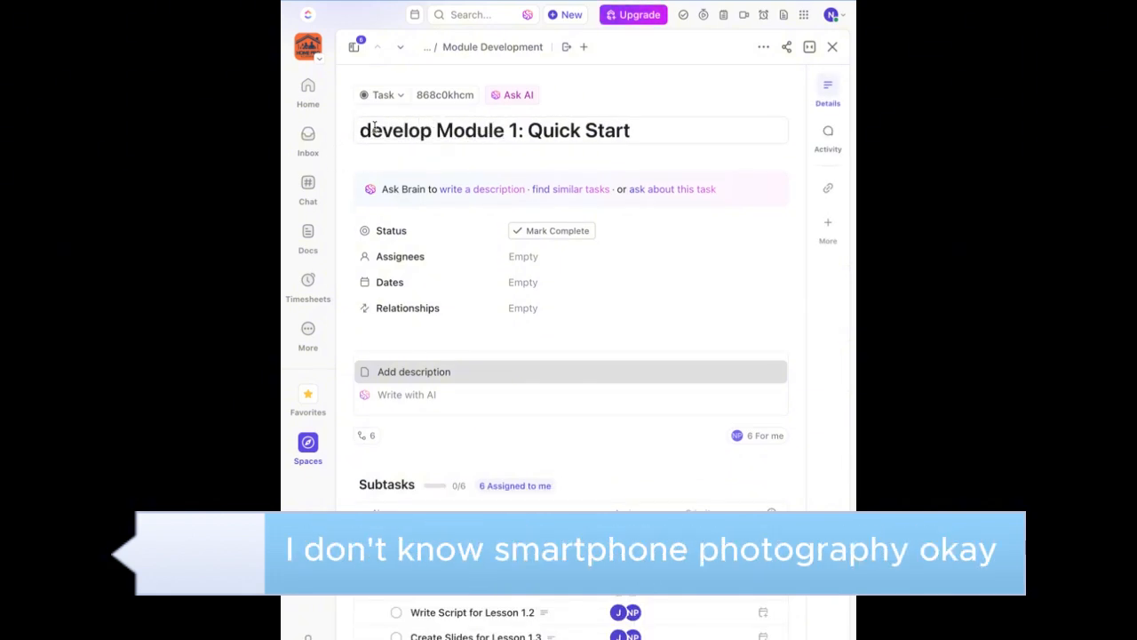
key(BackSpace)
text(D)
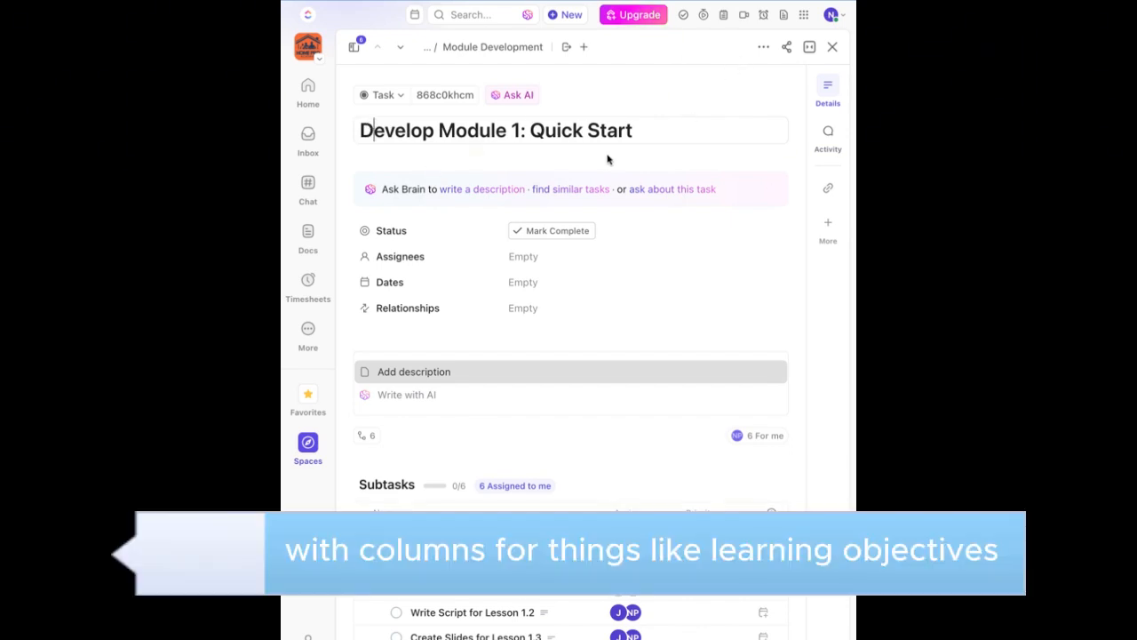
click(494, 48)
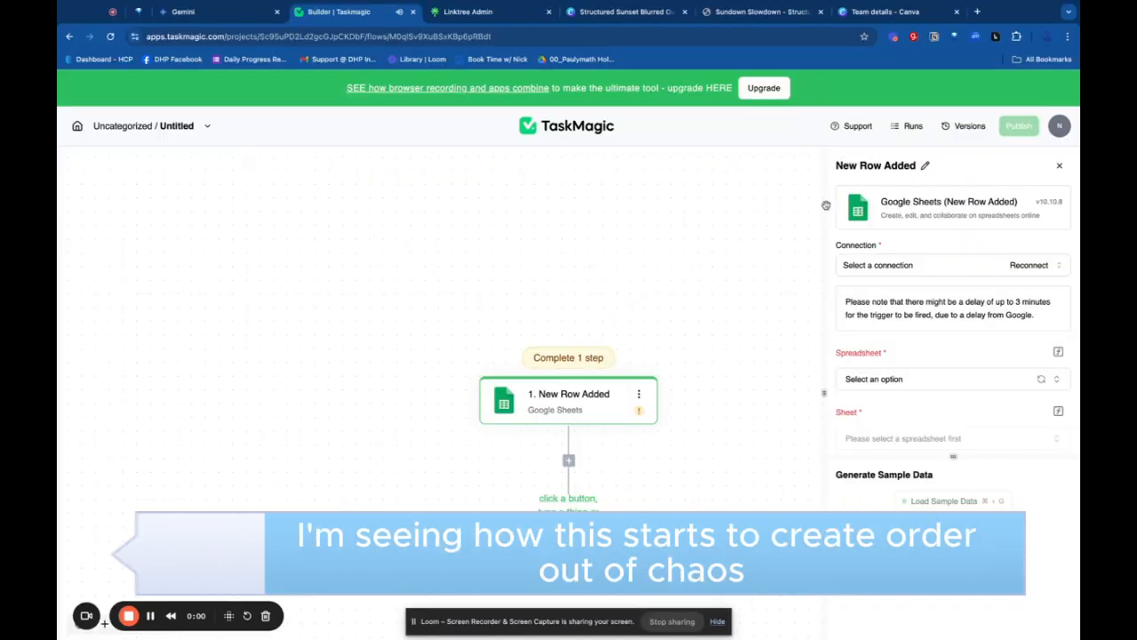
Step: In TaskMagic, rename the Google Sheets New Row Added trigger as New Task In Row
click(926, 167)
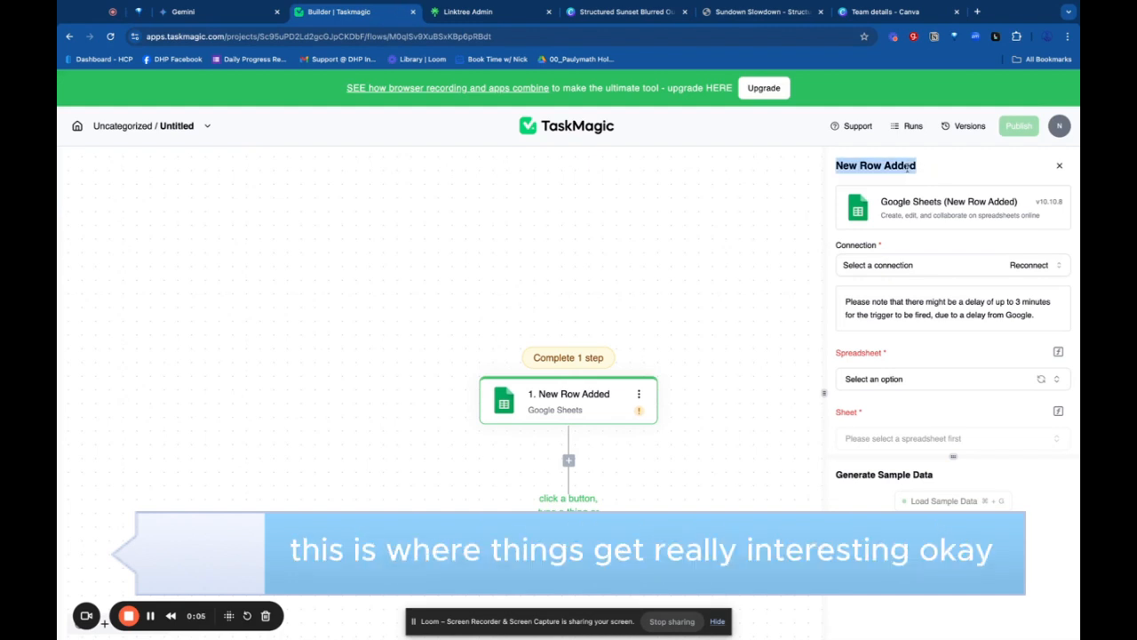
text(N)
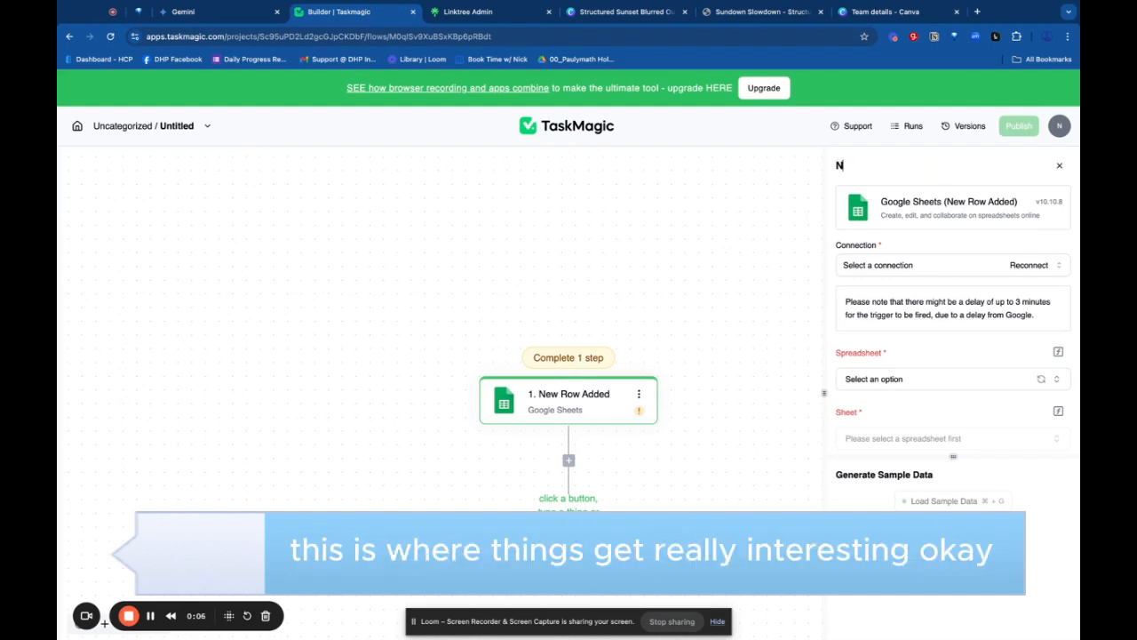
text(ew )
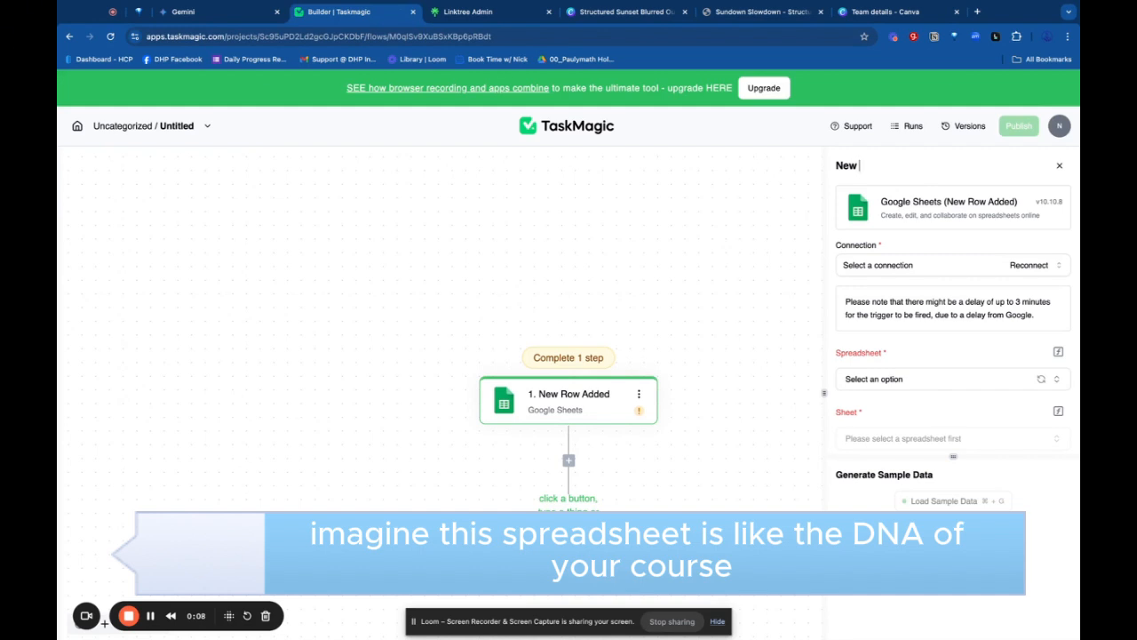
text(Task)
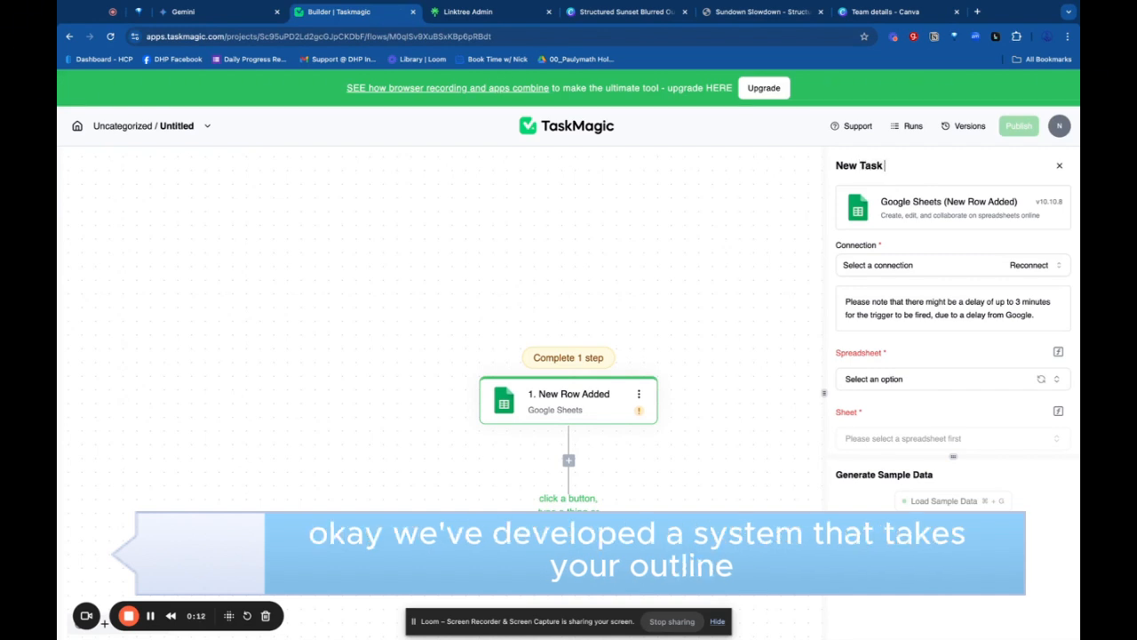
text( In)
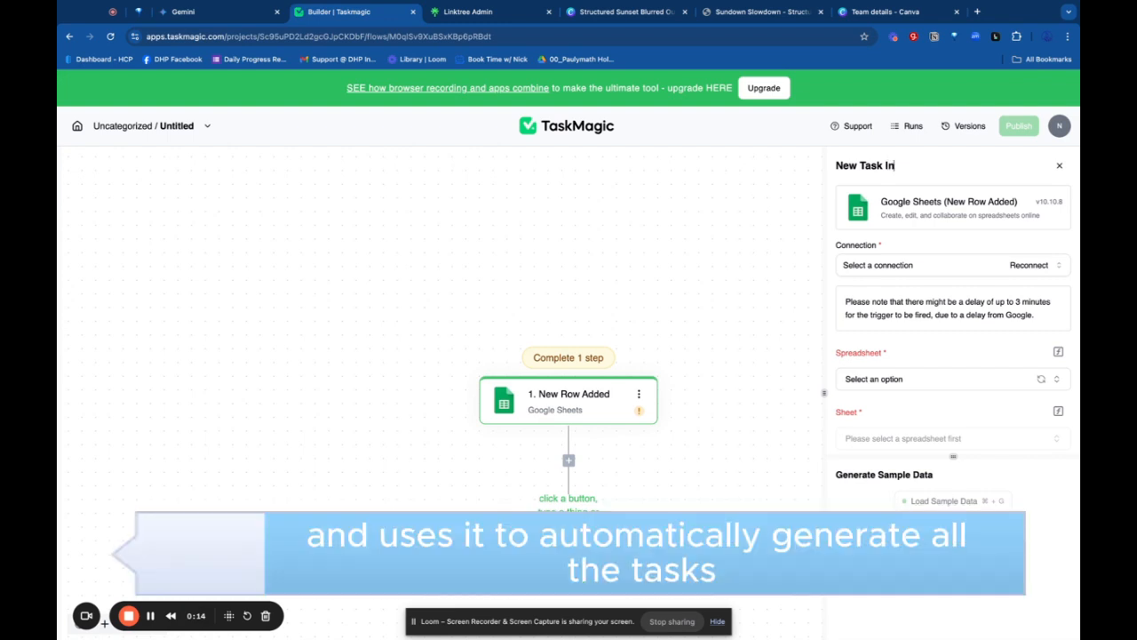
text( Row)
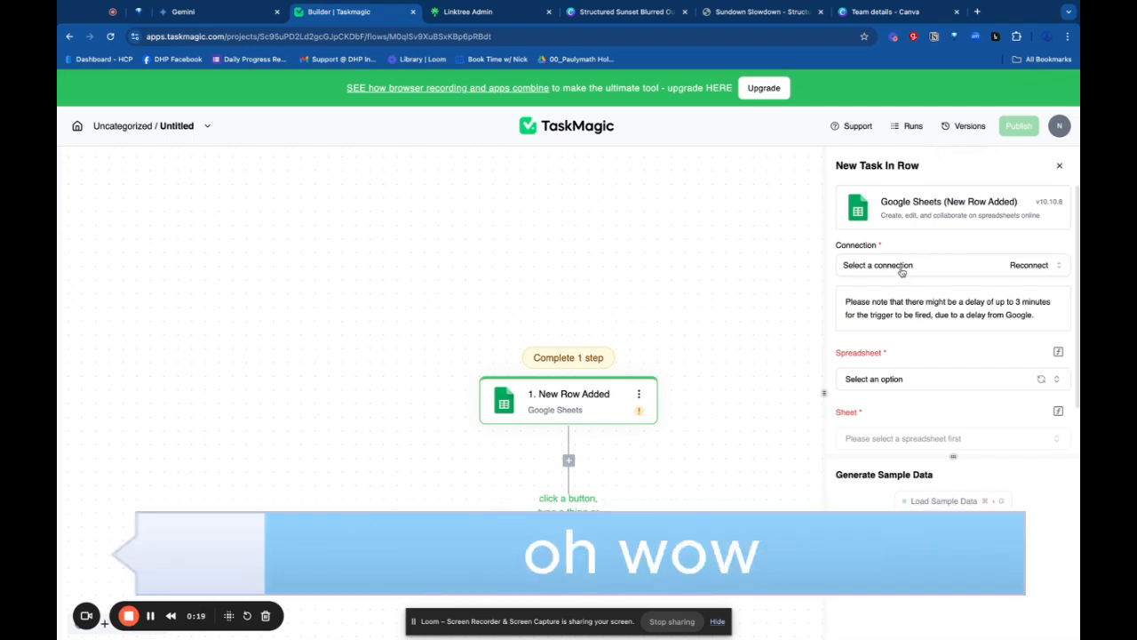
Step: Set the trigger's connection to google-sheets and bring up the available spreadsheets
click(848, 266)
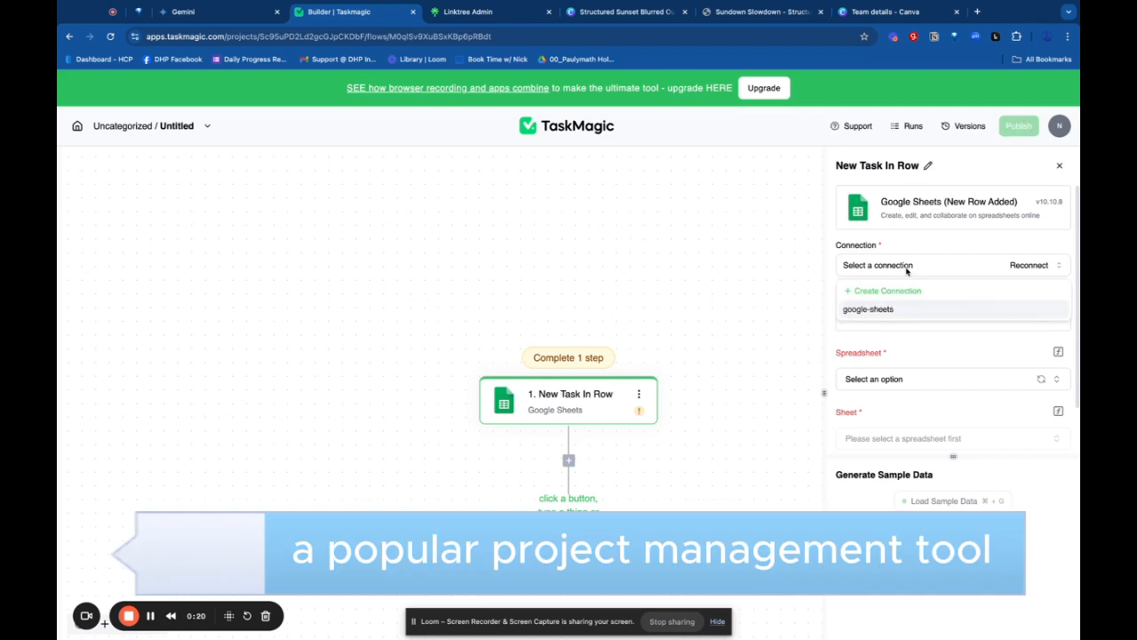
click(875, 310)
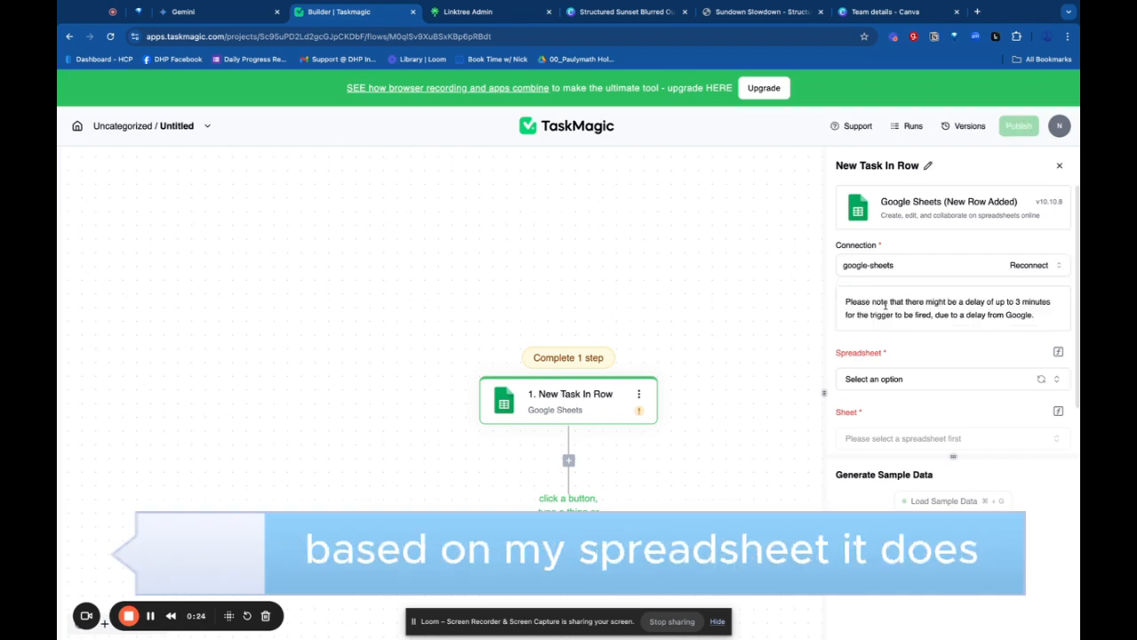
click(889, 379)
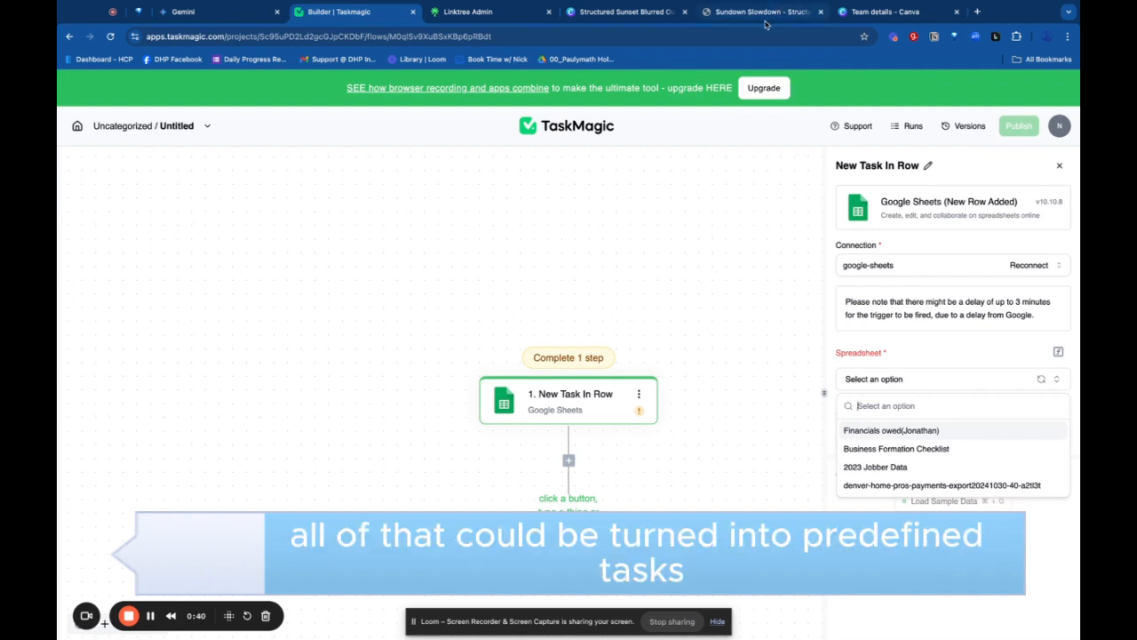
Step: Switch to Google Sheets, create a blank spreadsheet and name it Programmatic Task Inbox
click(981, 12)
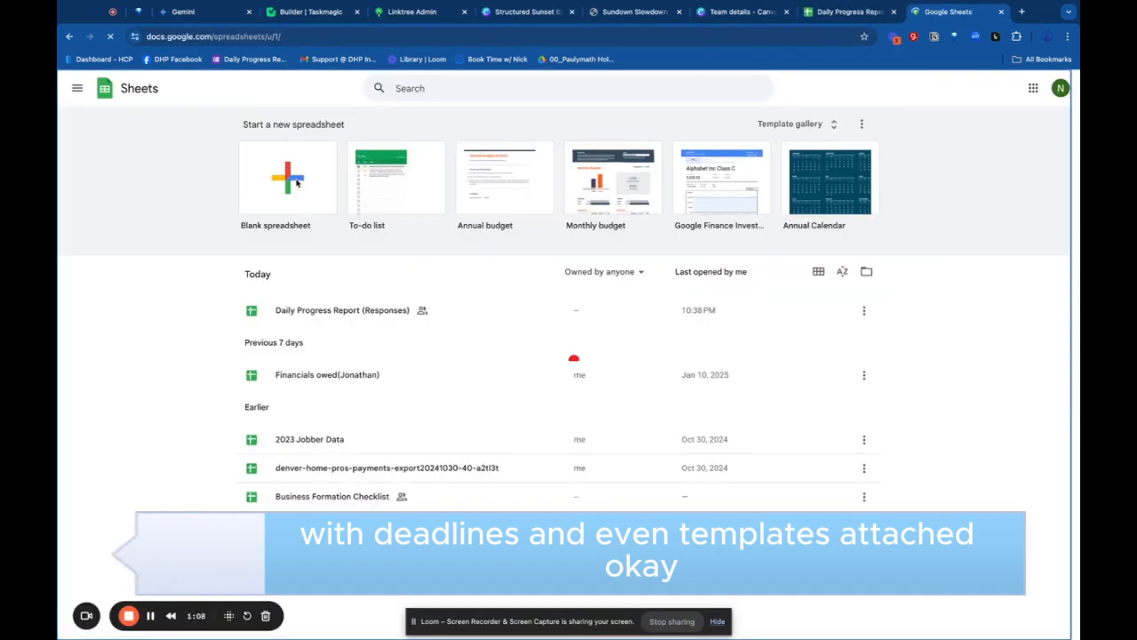
click(287, 178)
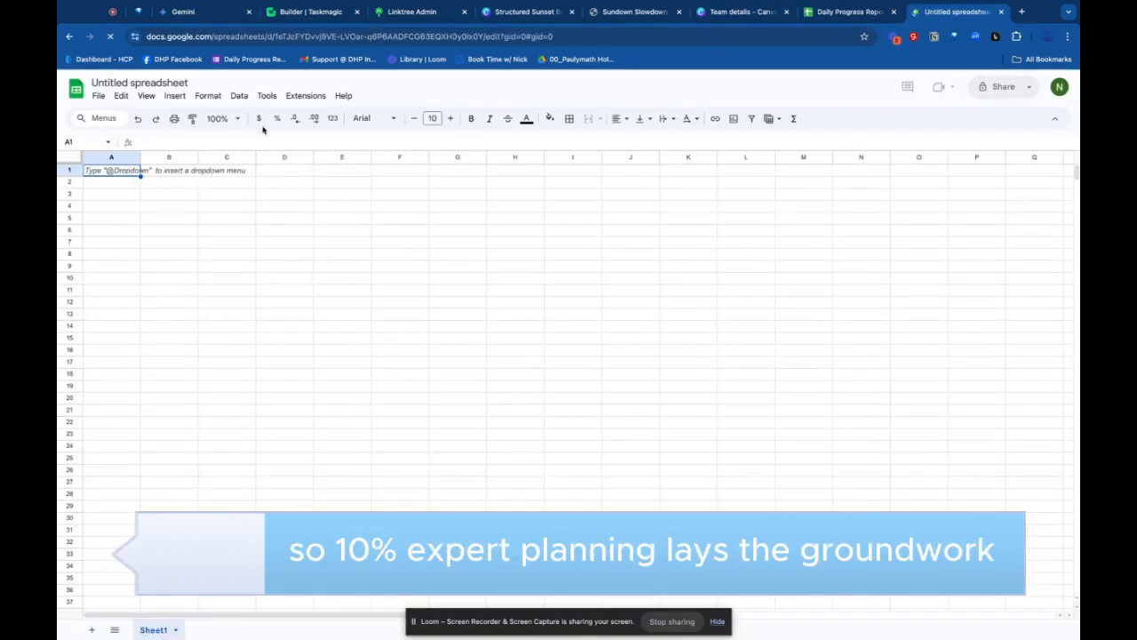
click(172, 78)
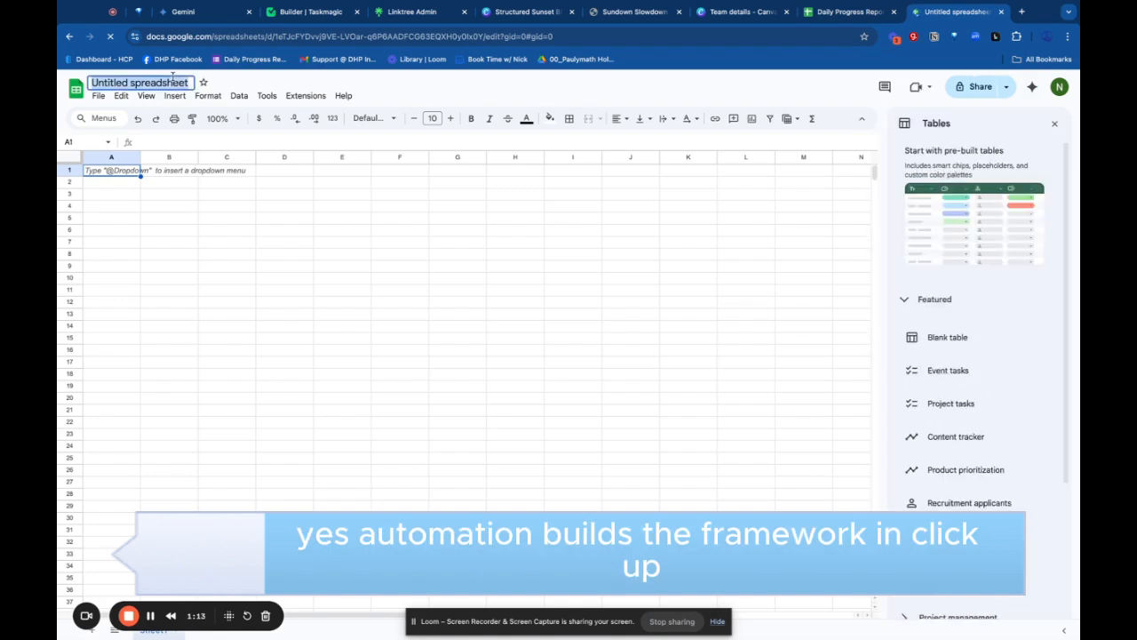
text(Progr)
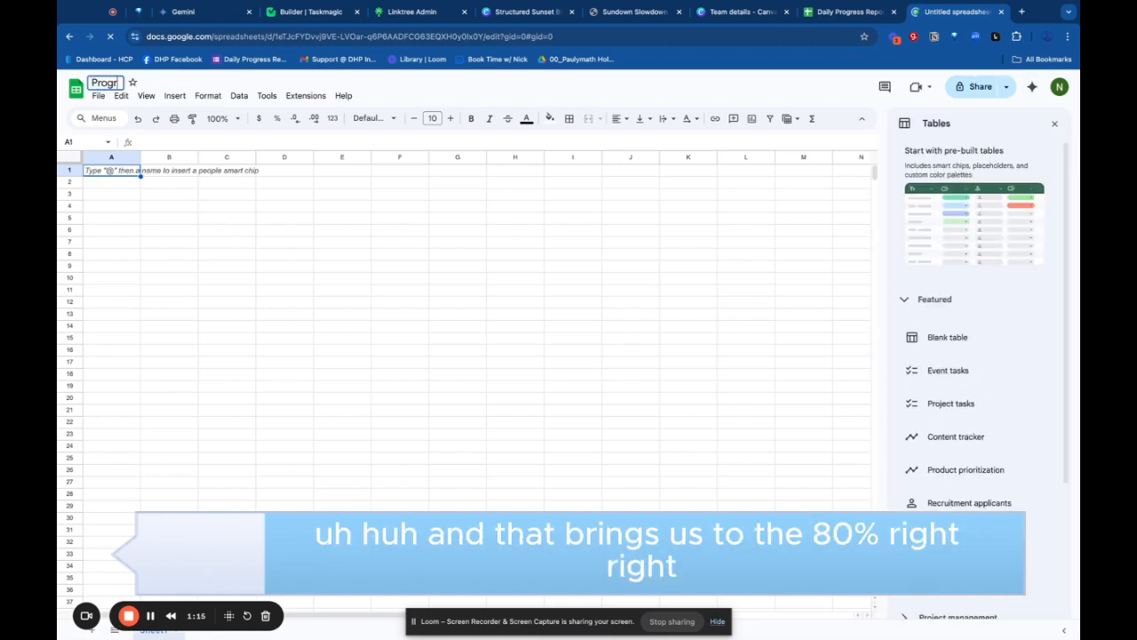
text(amm)
text(i)
text(tic)
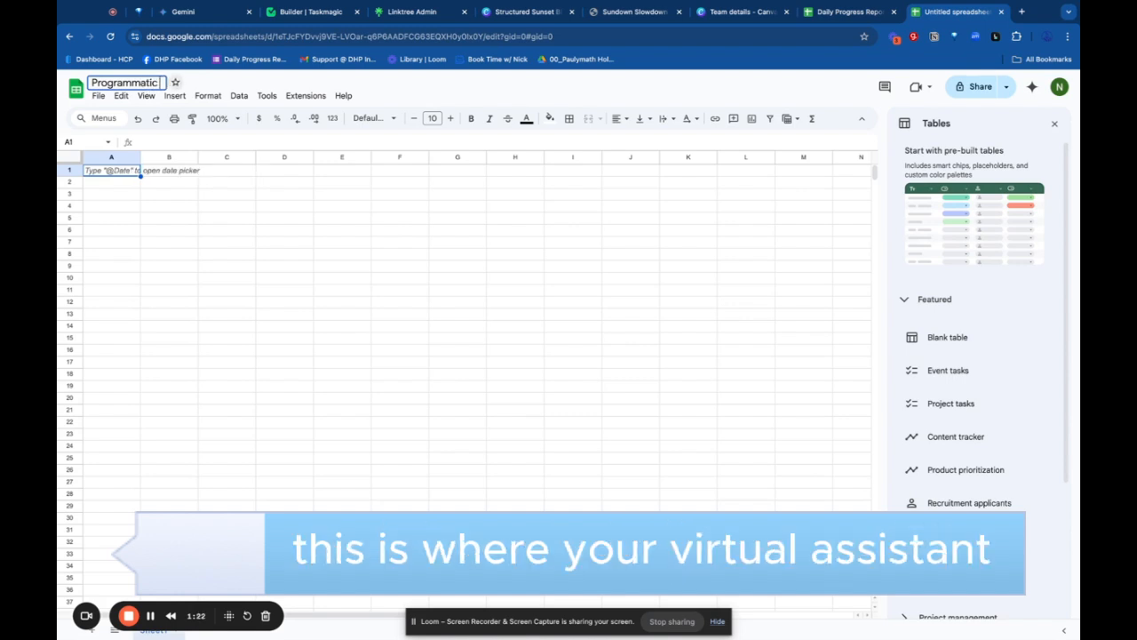
text( Task)
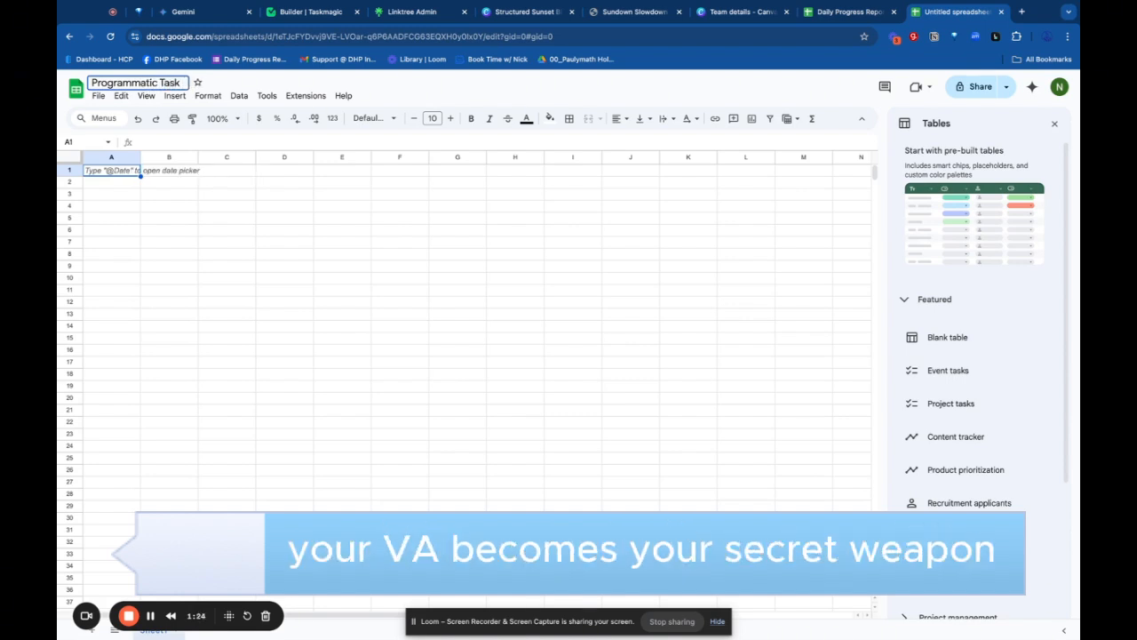
text( Inbos)
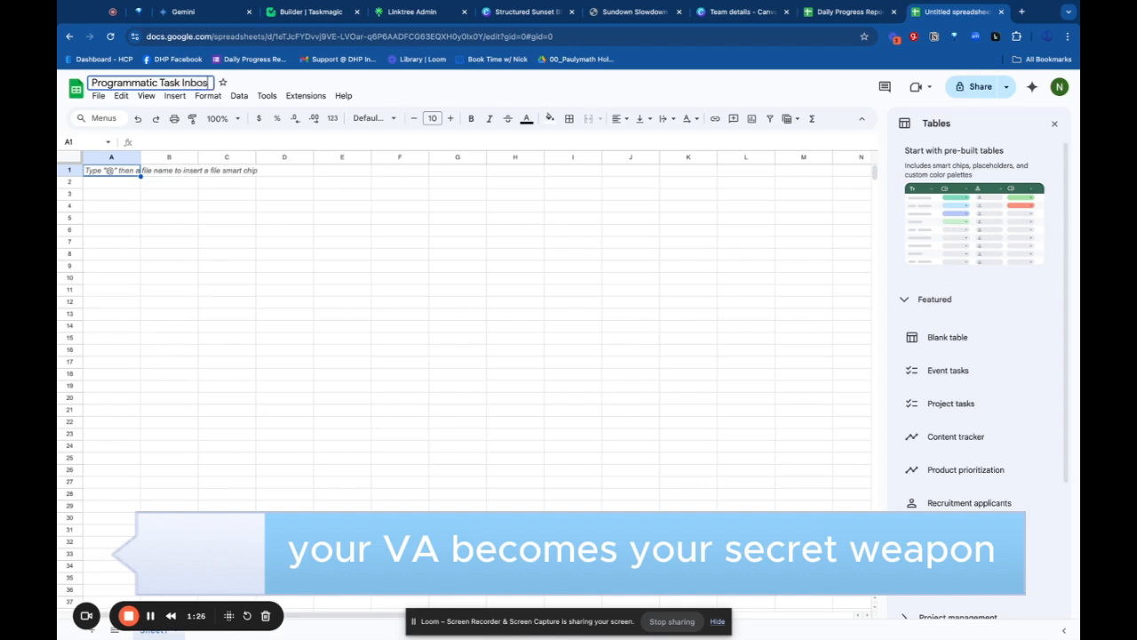
key(BackSpace)
text(x)
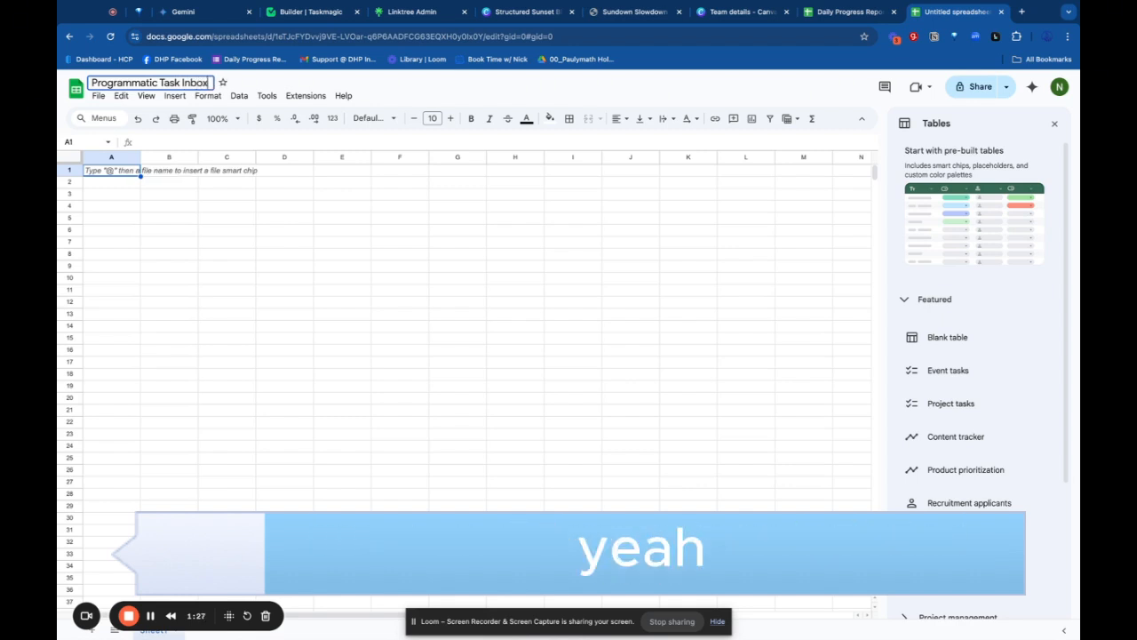
Step: Enter Task Name as the column header in cell A1
click(187, 229)
click(110, 169)
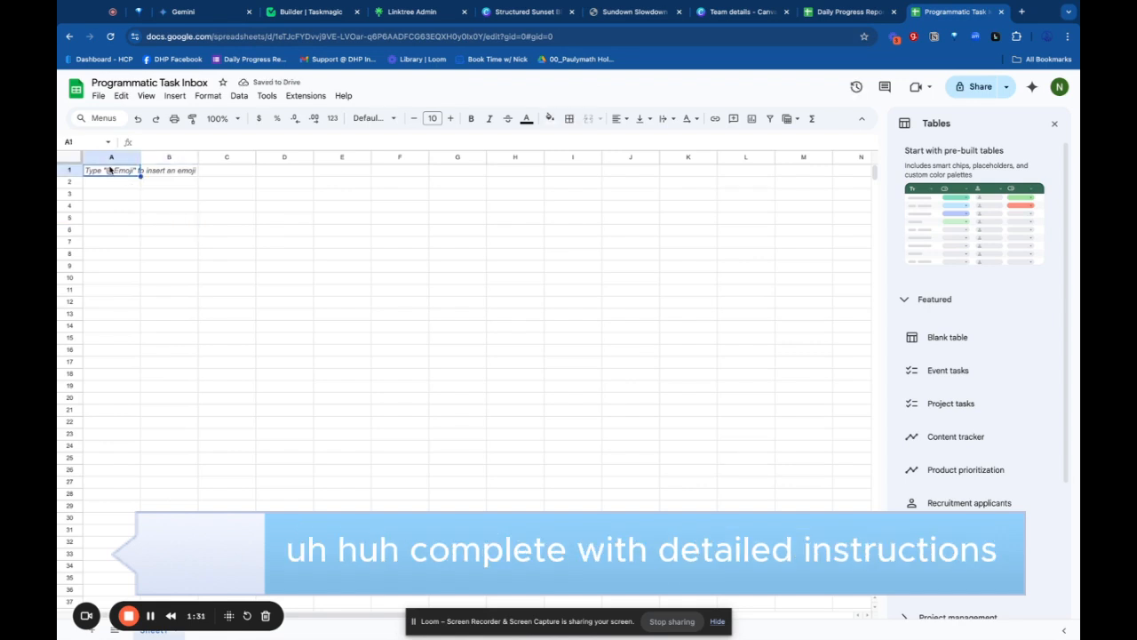
text(Task N)
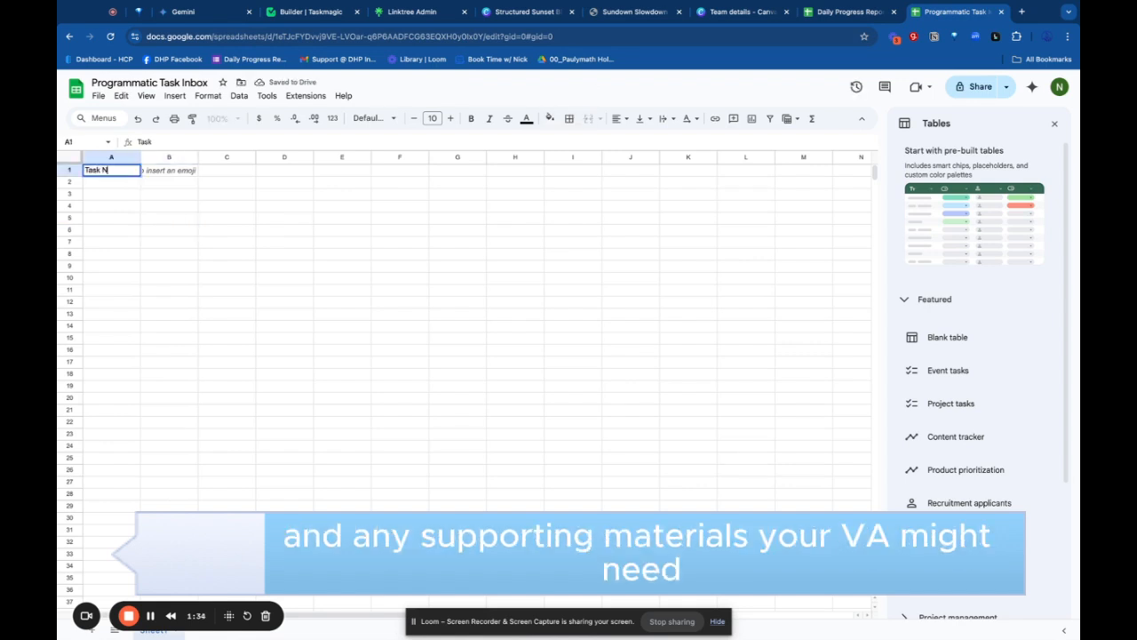
text(ame)
key(Tab)
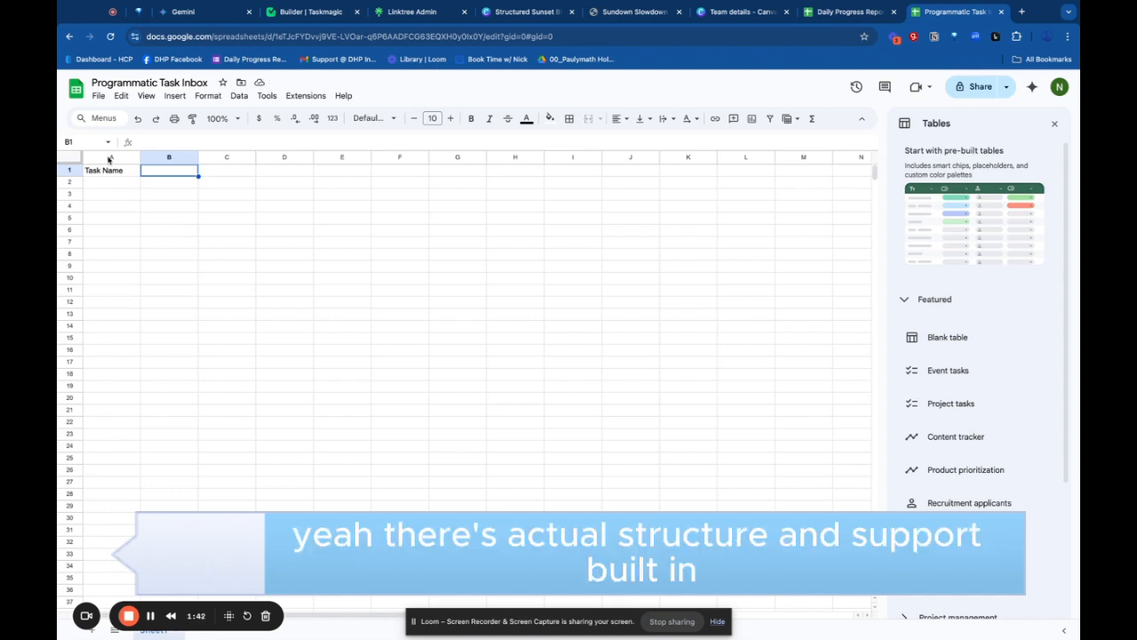
Step: Take the browser window out of full screen and open ClickUp in a new tab
mouse_move(200, 7)
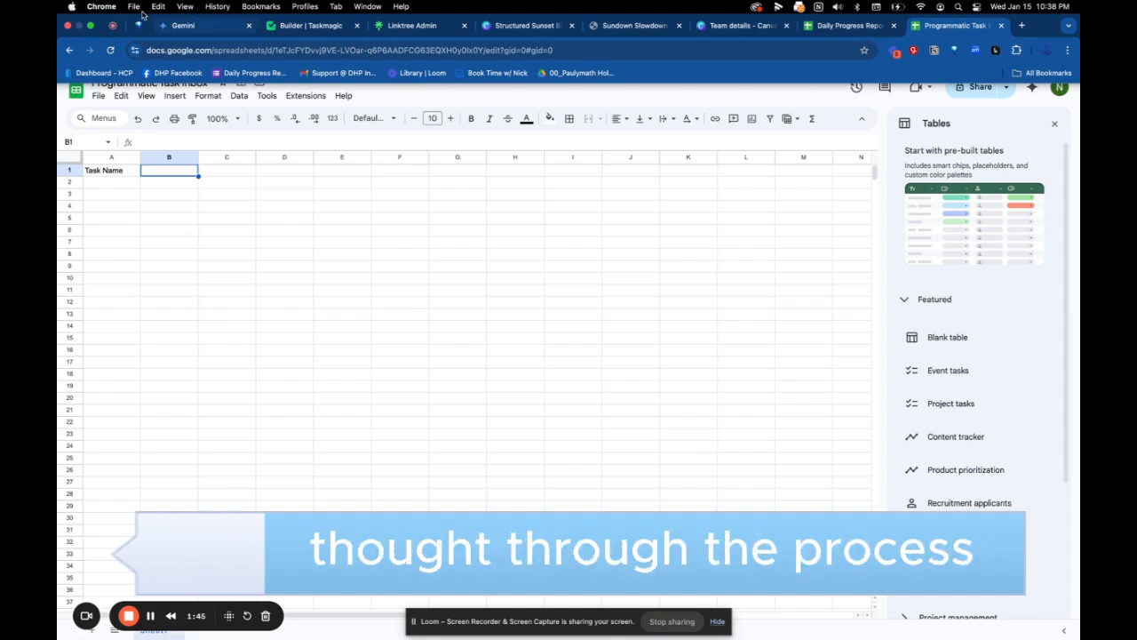
click(89, 27)
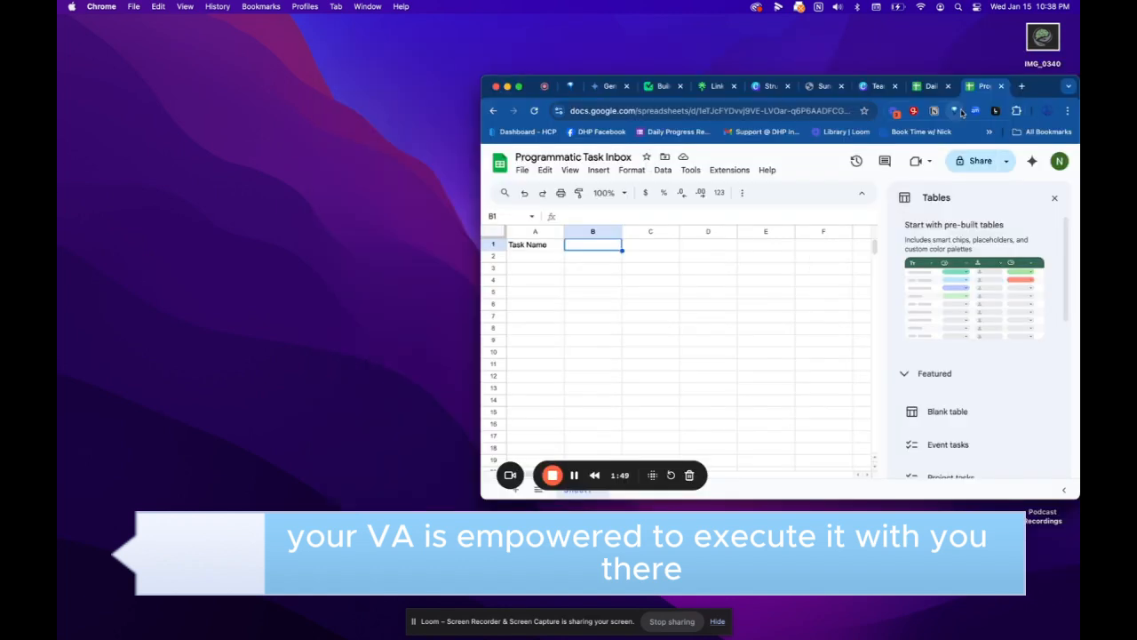
mouse_move(770, 638)
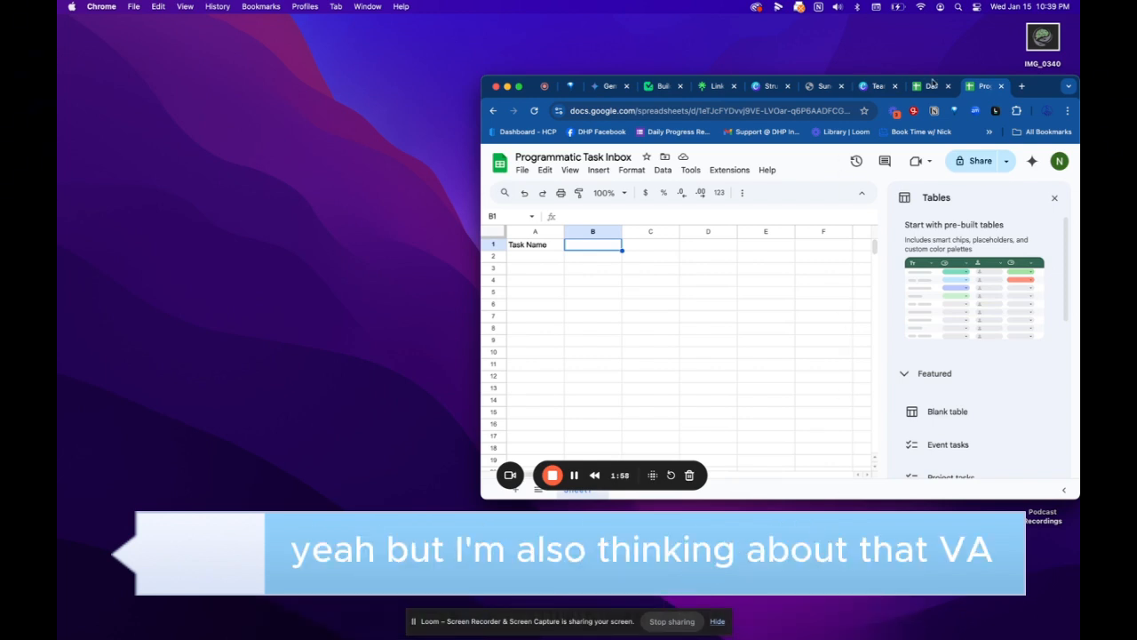
click(1021, 86)
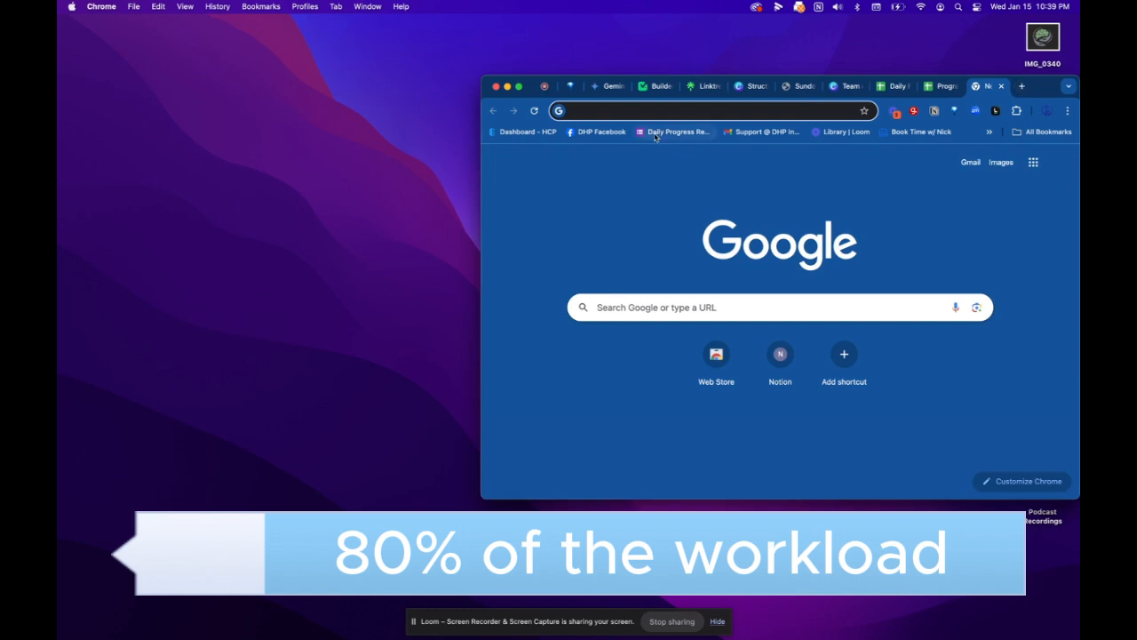
click(663, 112)
text(cl)
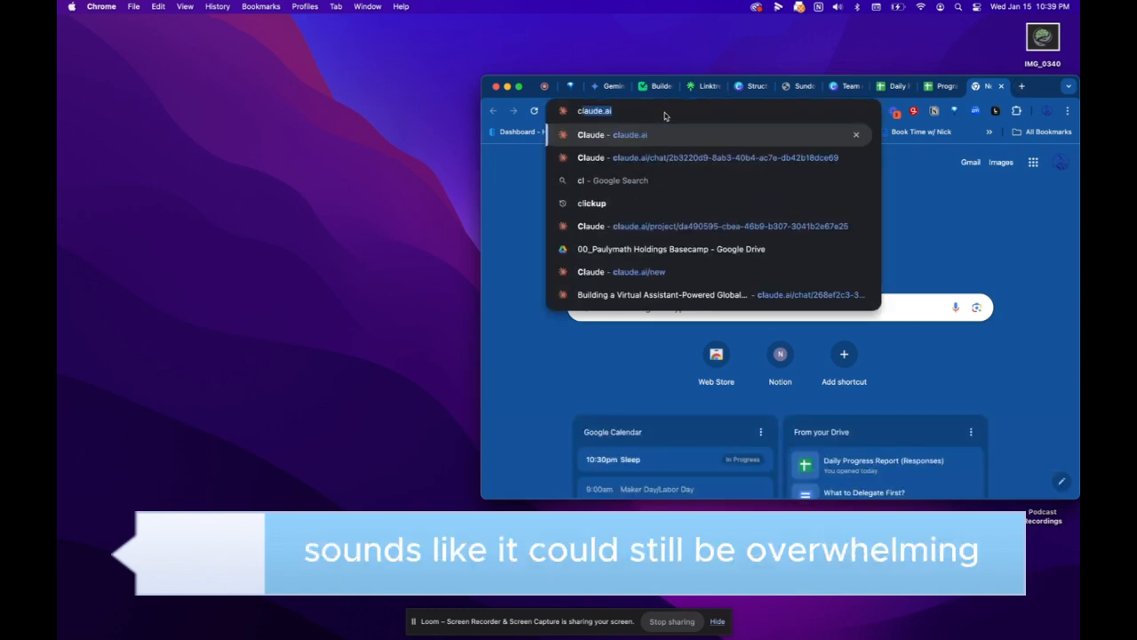
text(icku)
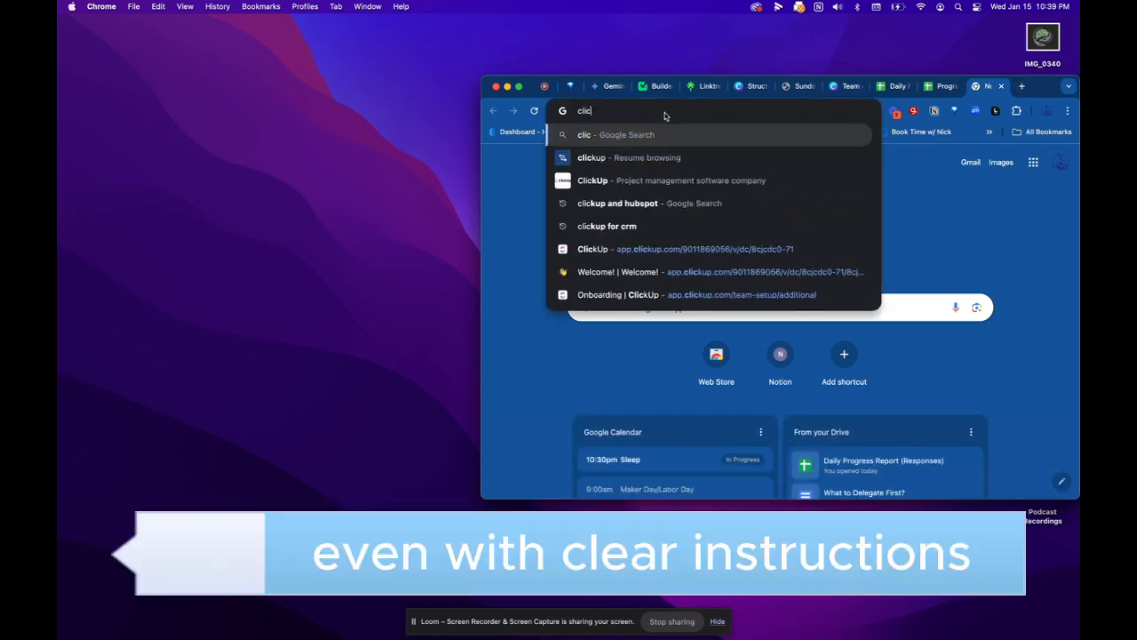
text(p)
key(Return)
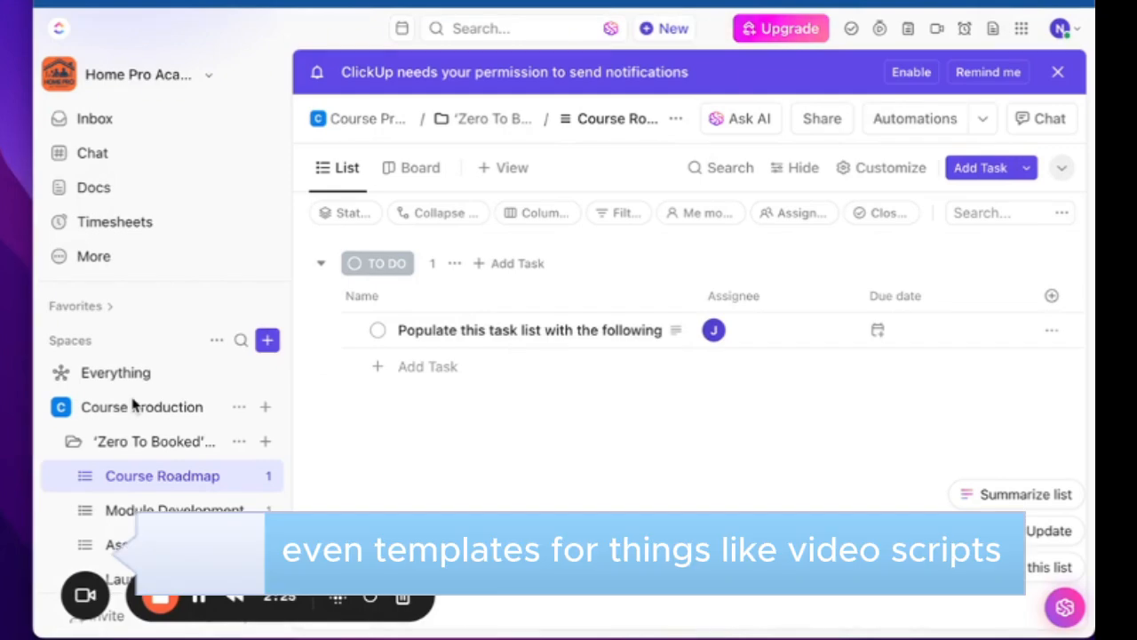
Step: Examine the full description of the Course Roadmap task Populate this task list with the following, and start a new task from the list
scroll(133, 404, down, 2)
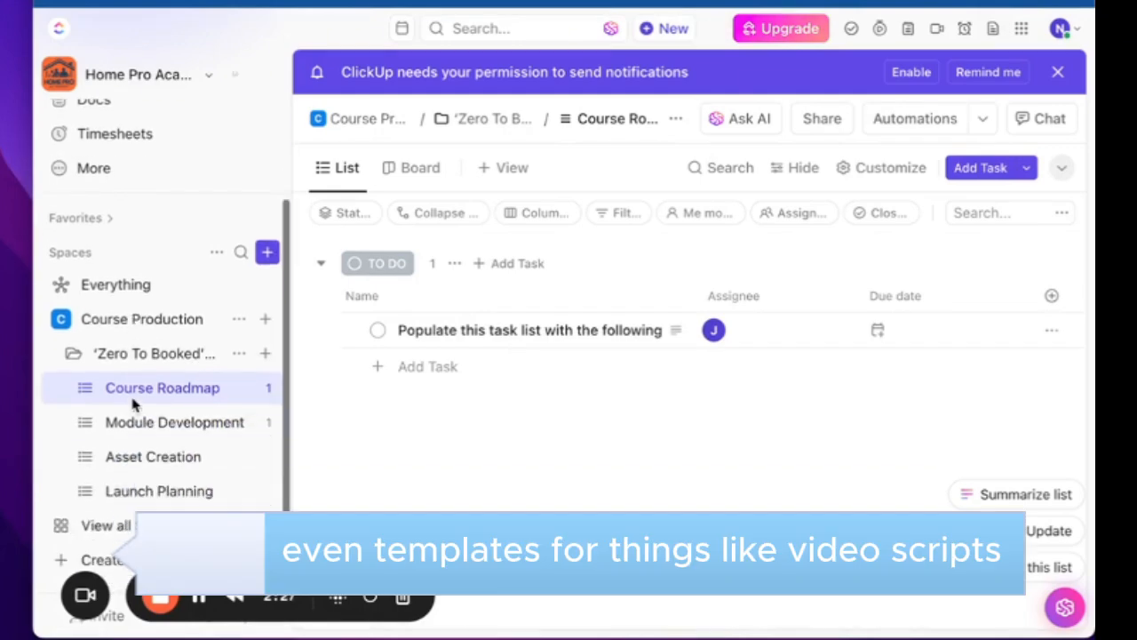
click(529, 331)
scroll(529, 333, down, 5)
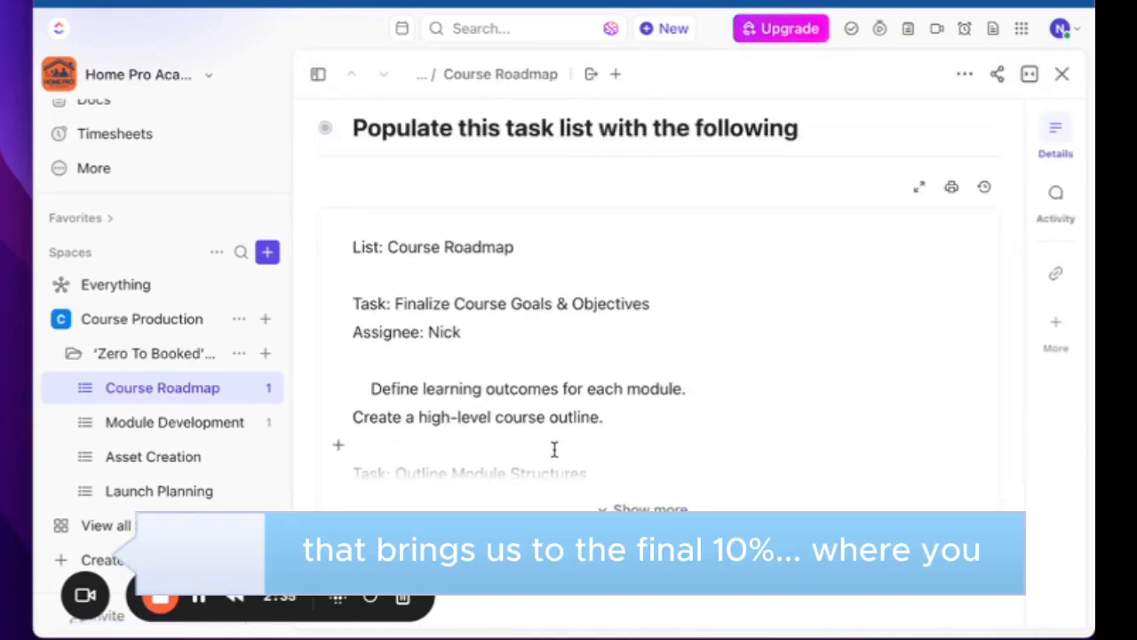
click(630, 506)
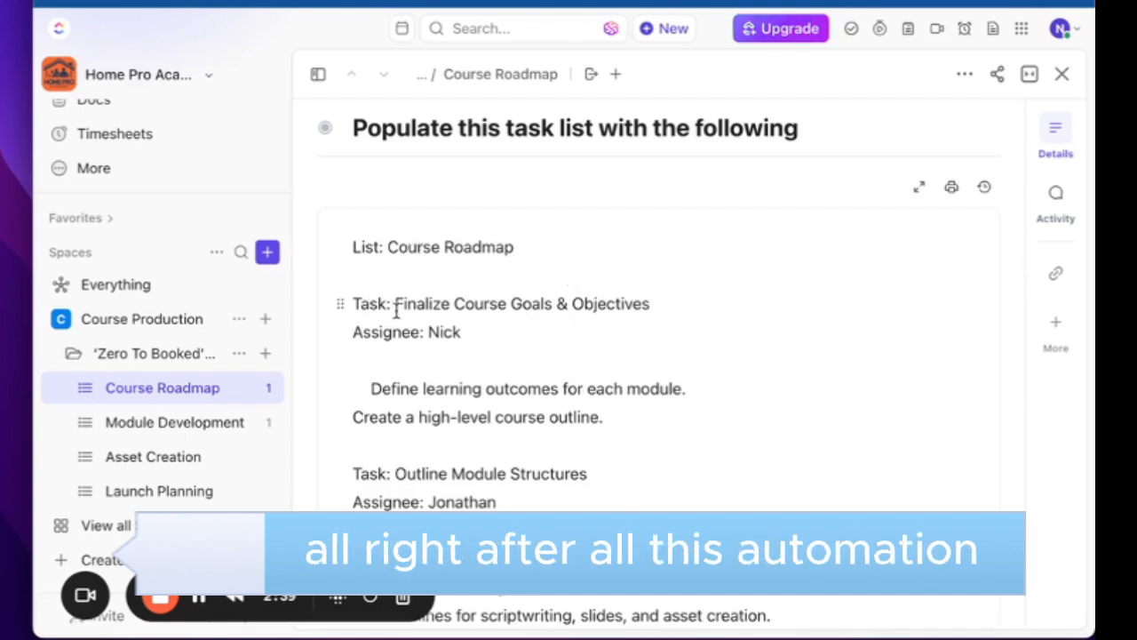
drag(393, 303, 647, 304)
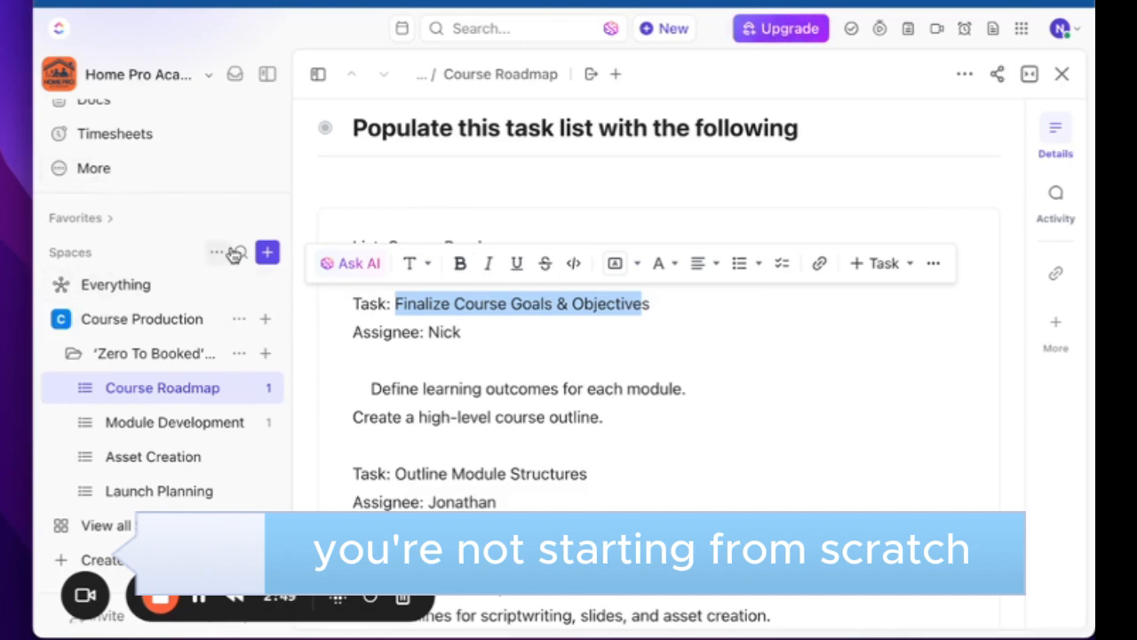
click(153, 391)
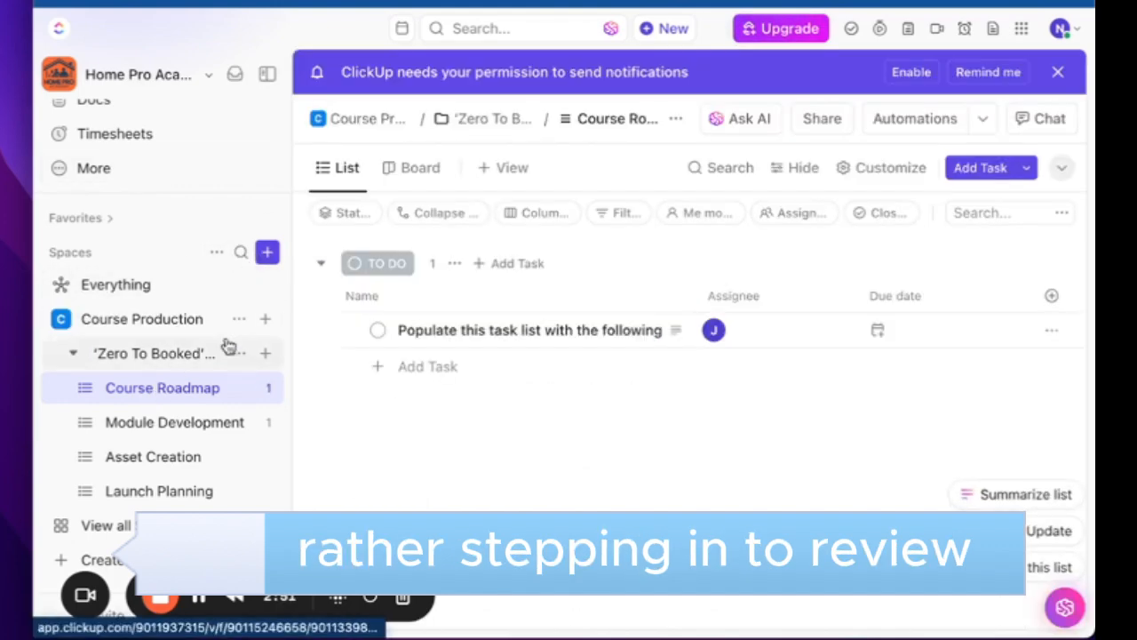
click(988, 174)
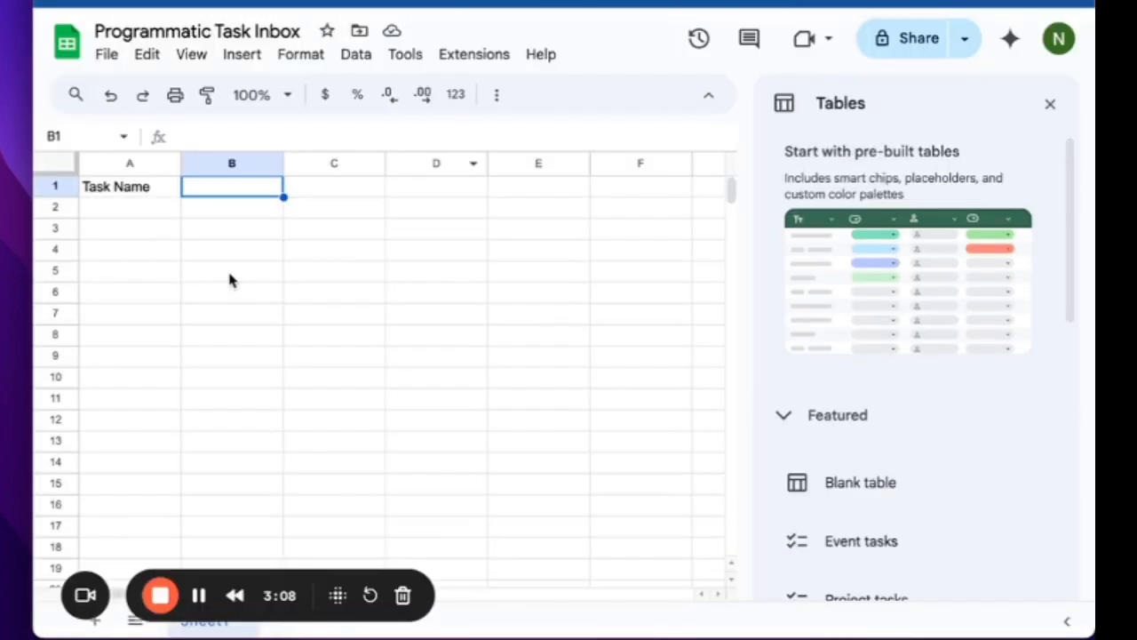
Step: Back in the Programmatic Task Inbox spreadsheet, add the headers Description, Assignee and Due Date in B1 to D1
text(Descri)
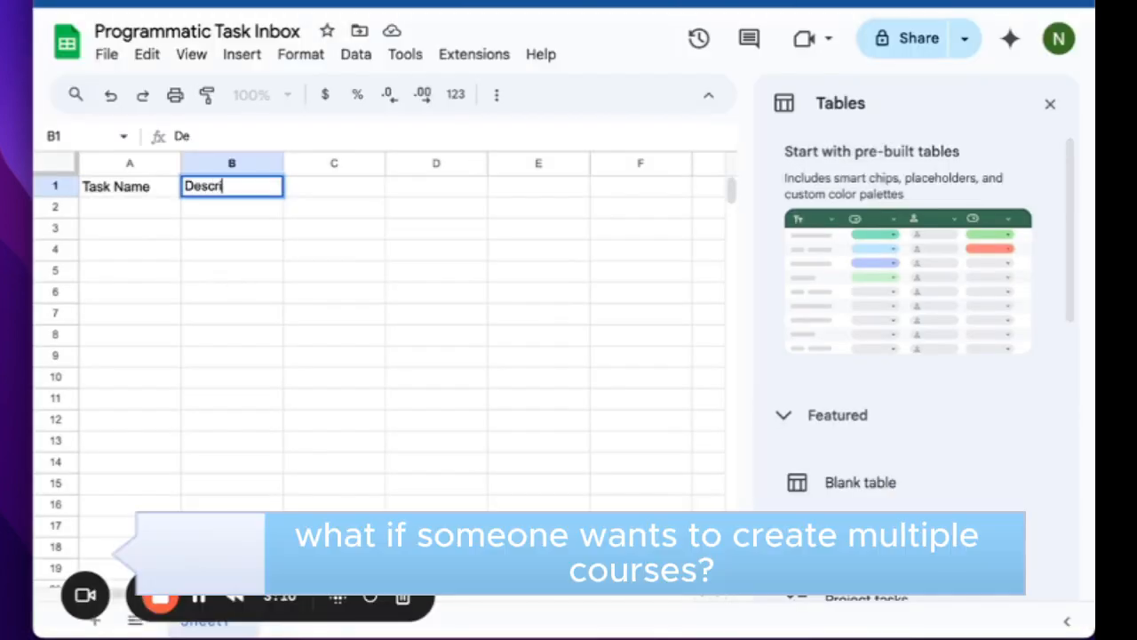
text(ption)
key(Tab)
text(As)
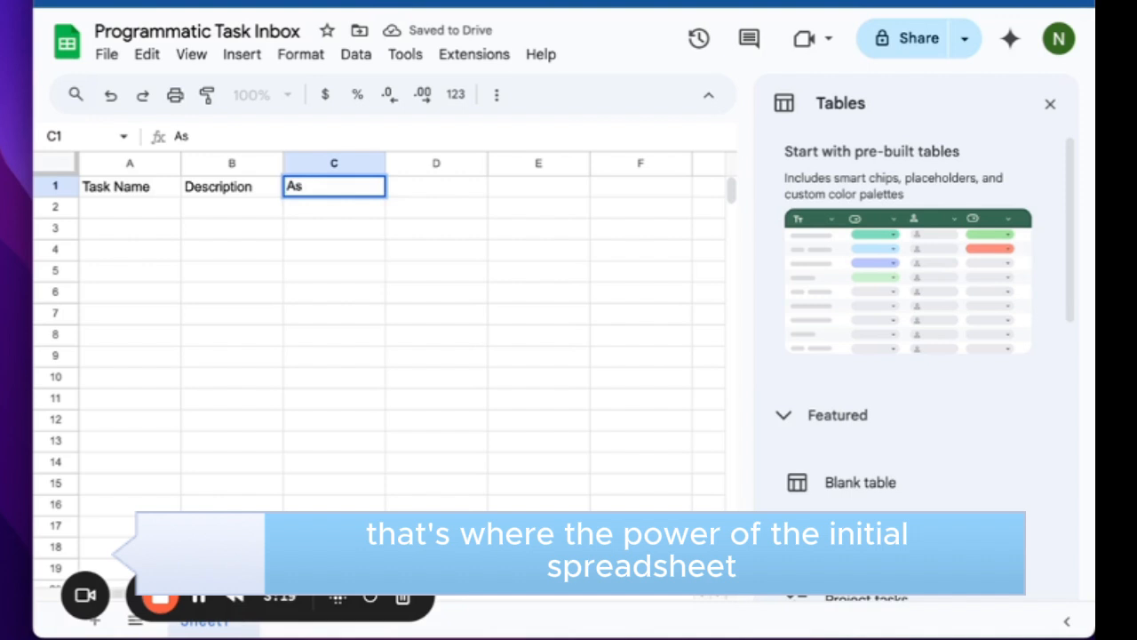
text(sig)
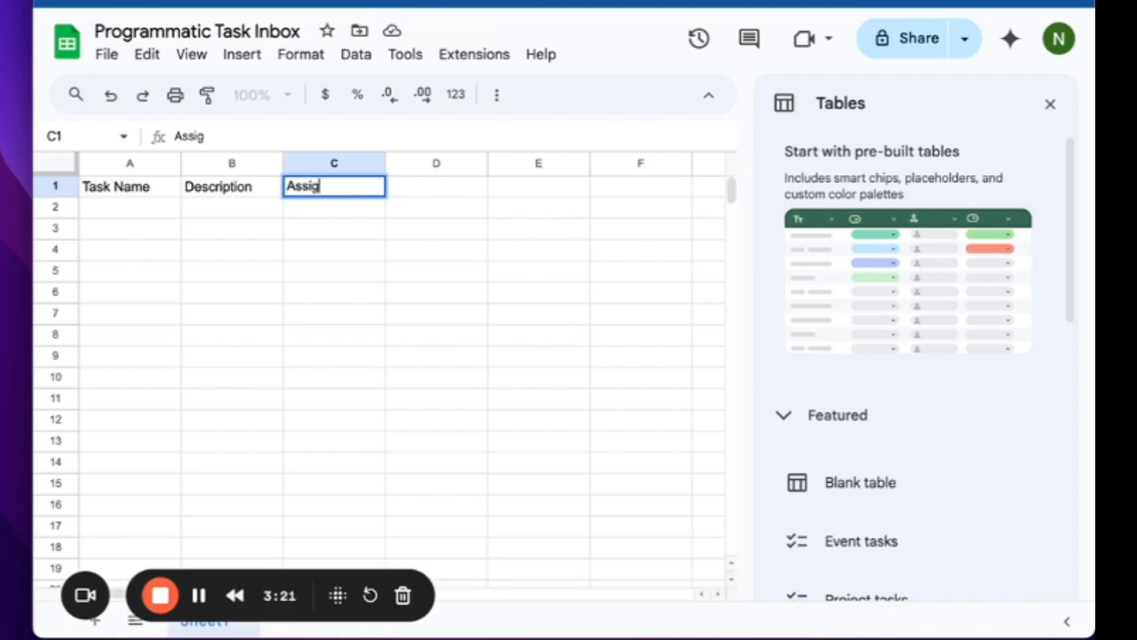
text(nee)
click(408, 190)
text(Du)
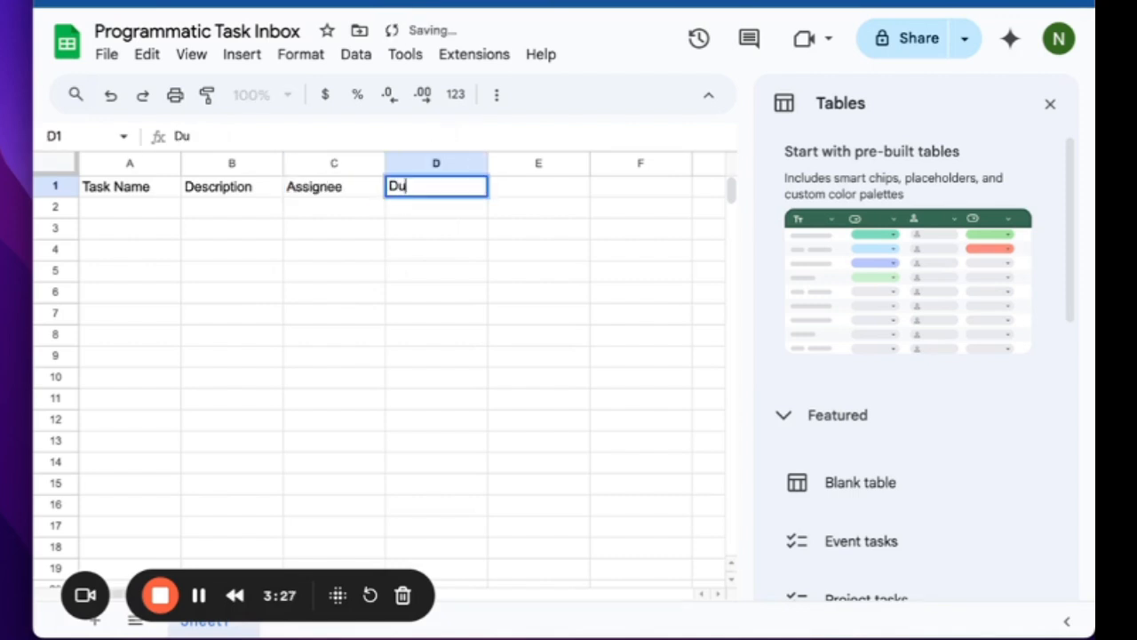
text(e Date)
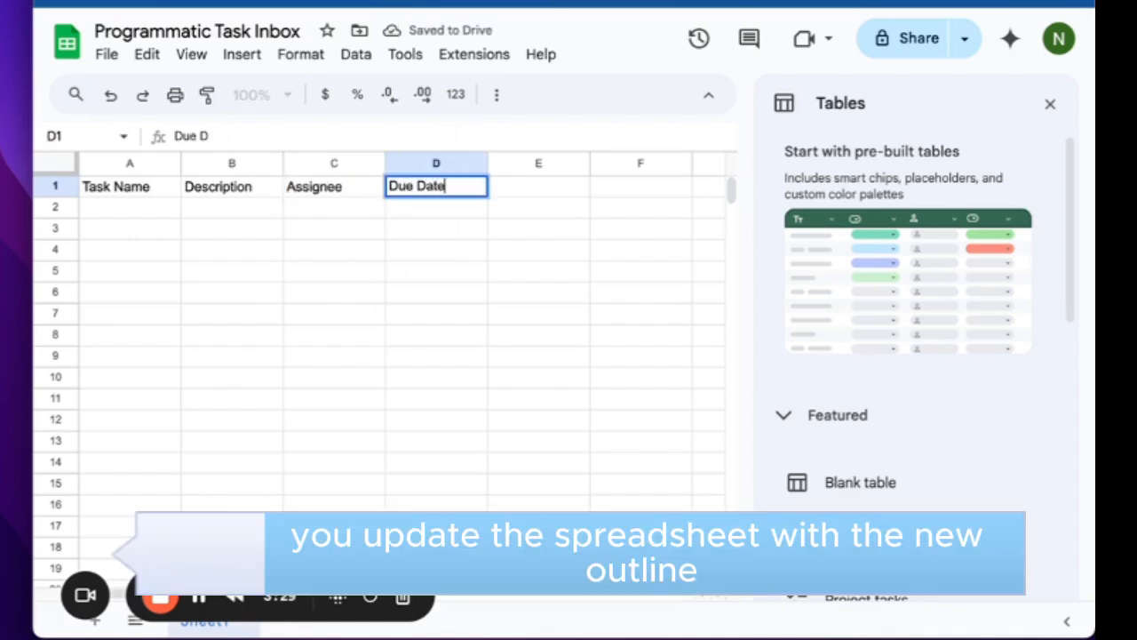
Step: Make the header row bold and slightly widen columns A to D
click(54, 184)
key(ctrl+b)
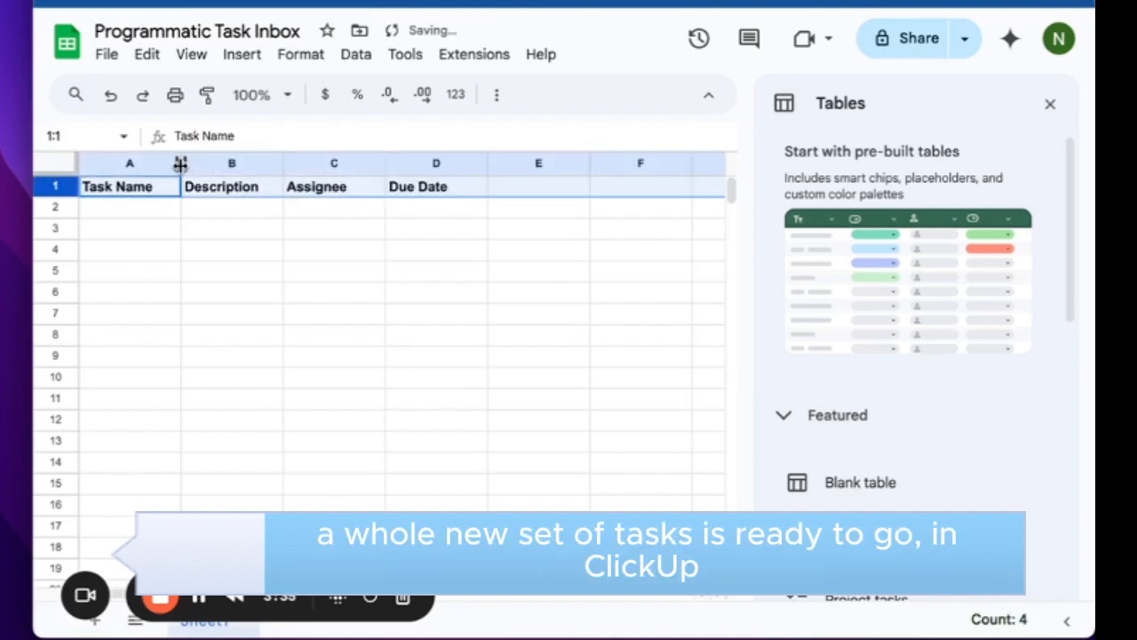
drag(183, 163, 201, 167)
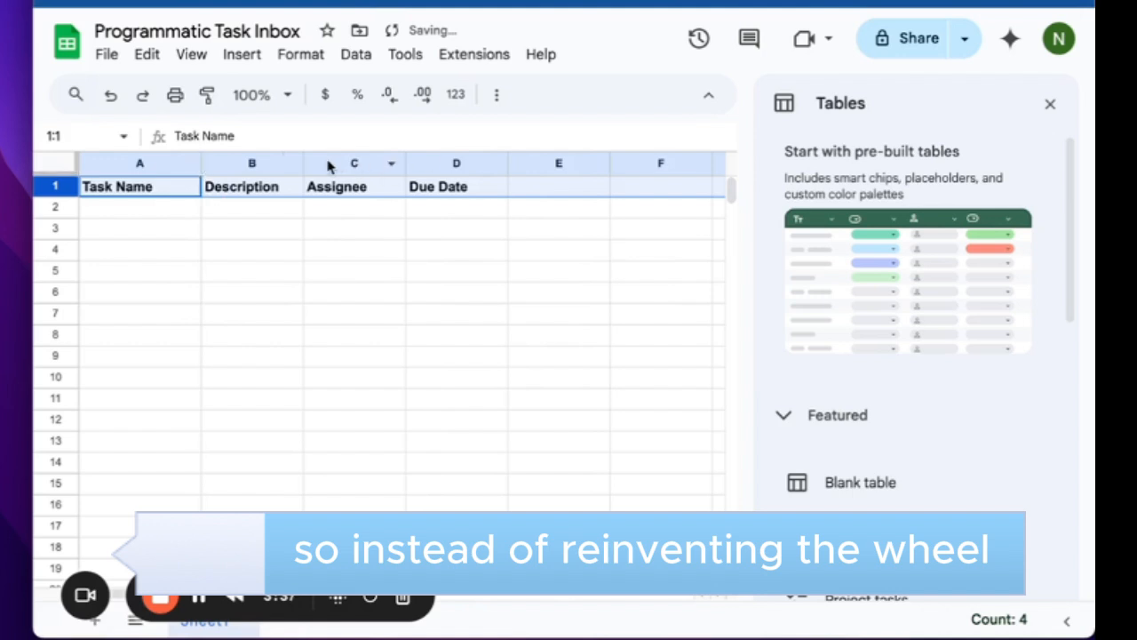
drag(303, 163, 325, 163)
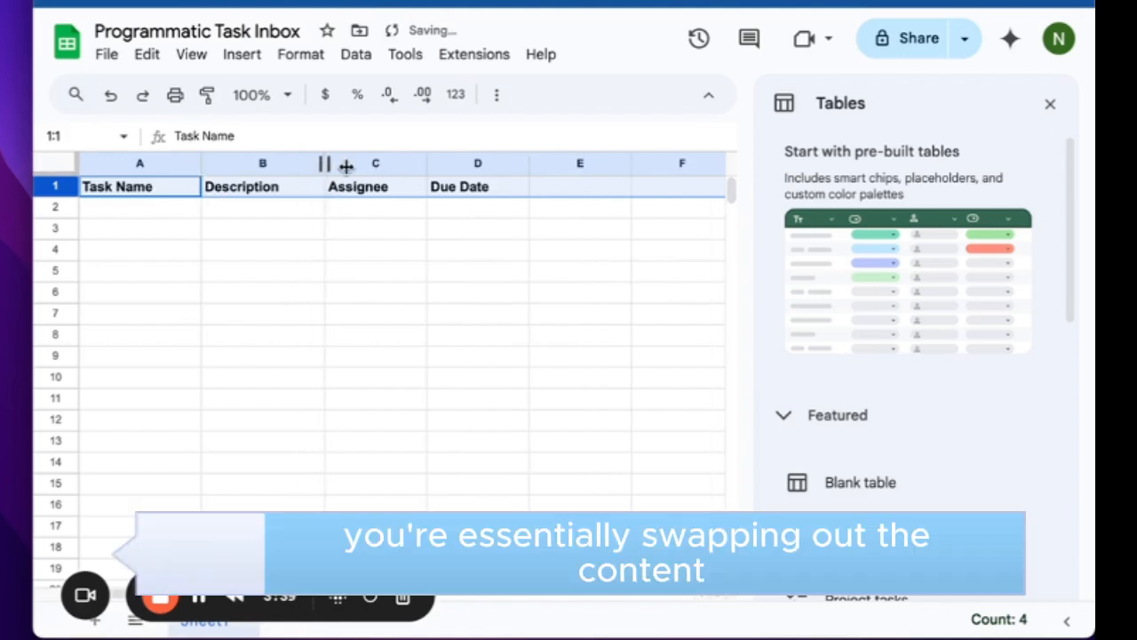
drag(426, 163, 446, 164)
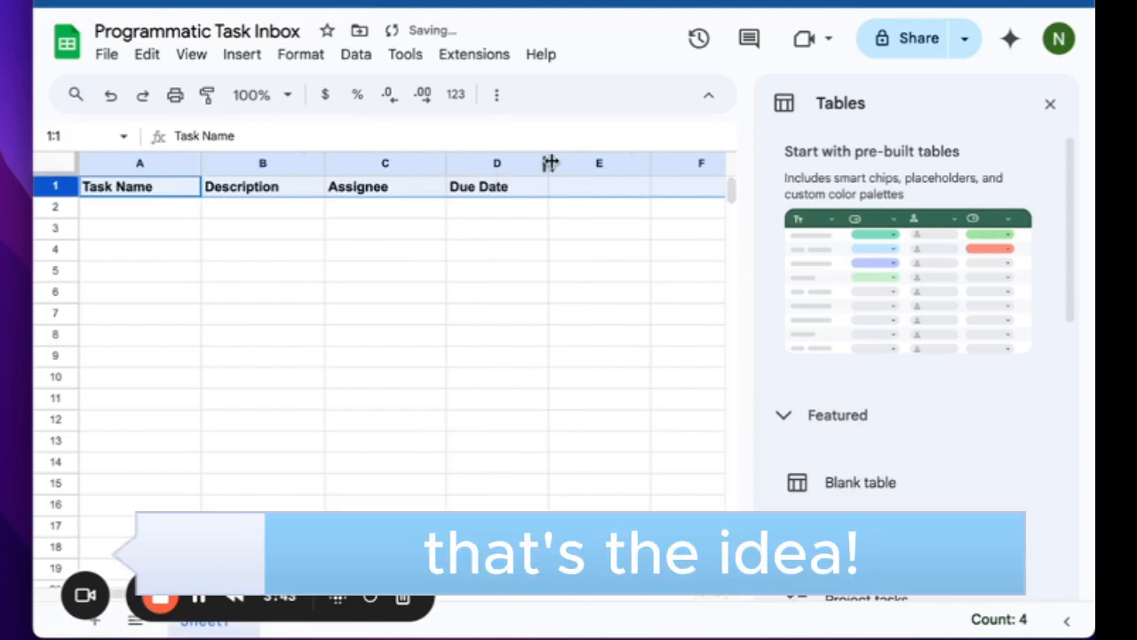
drag(550, 163, 564, 162)
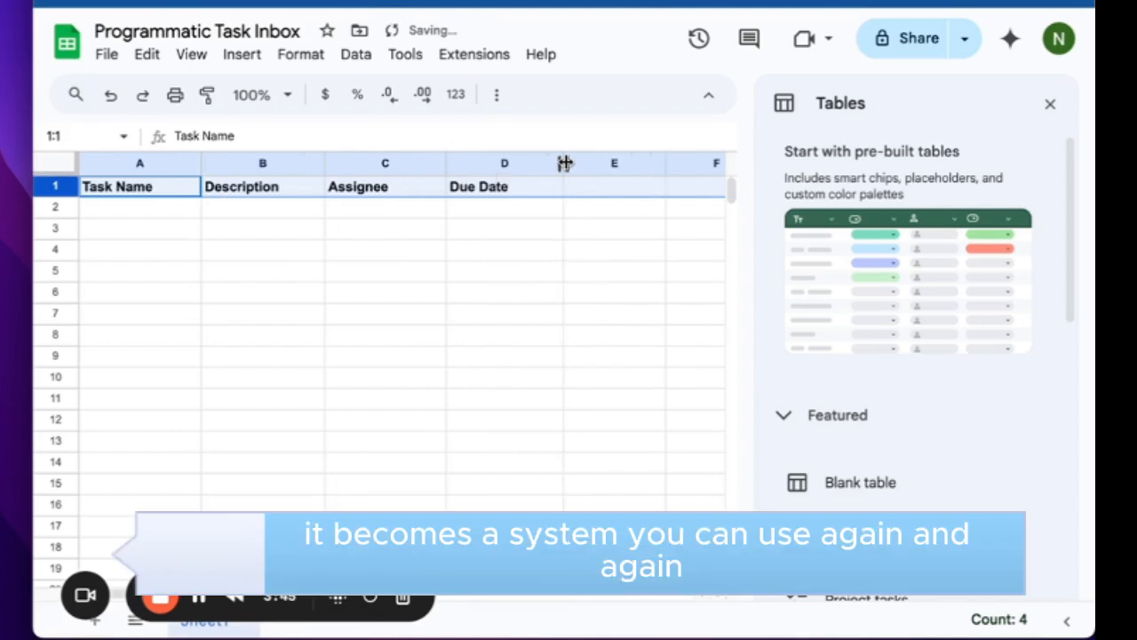
Step: Enter Test task box automation 1 as the first task name in cell A2
click(109, 213)
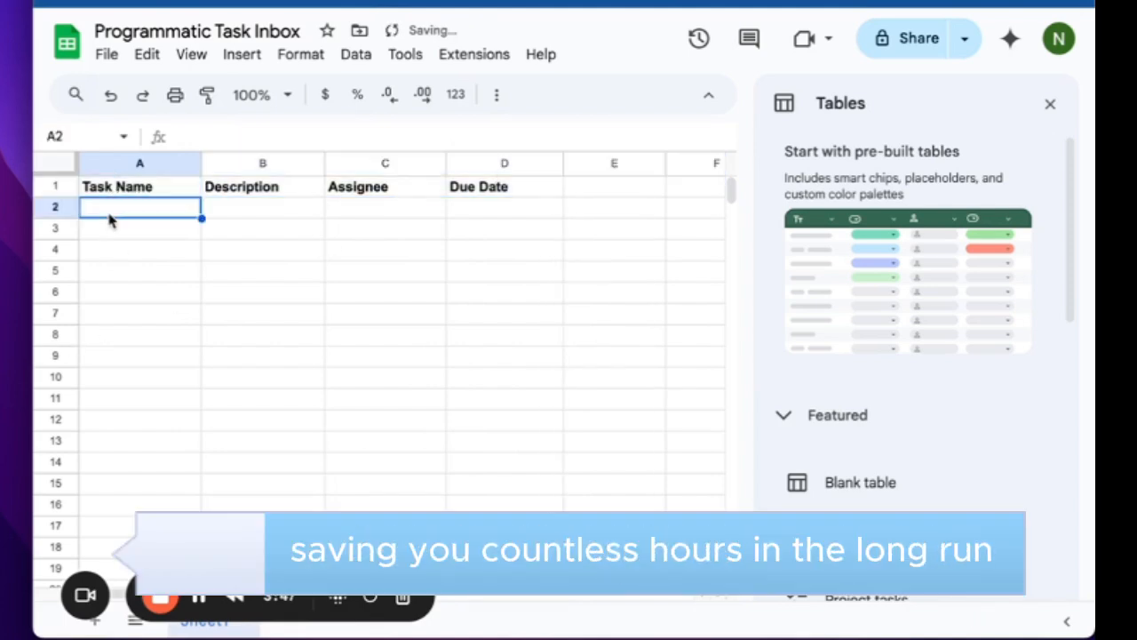
text(Test )
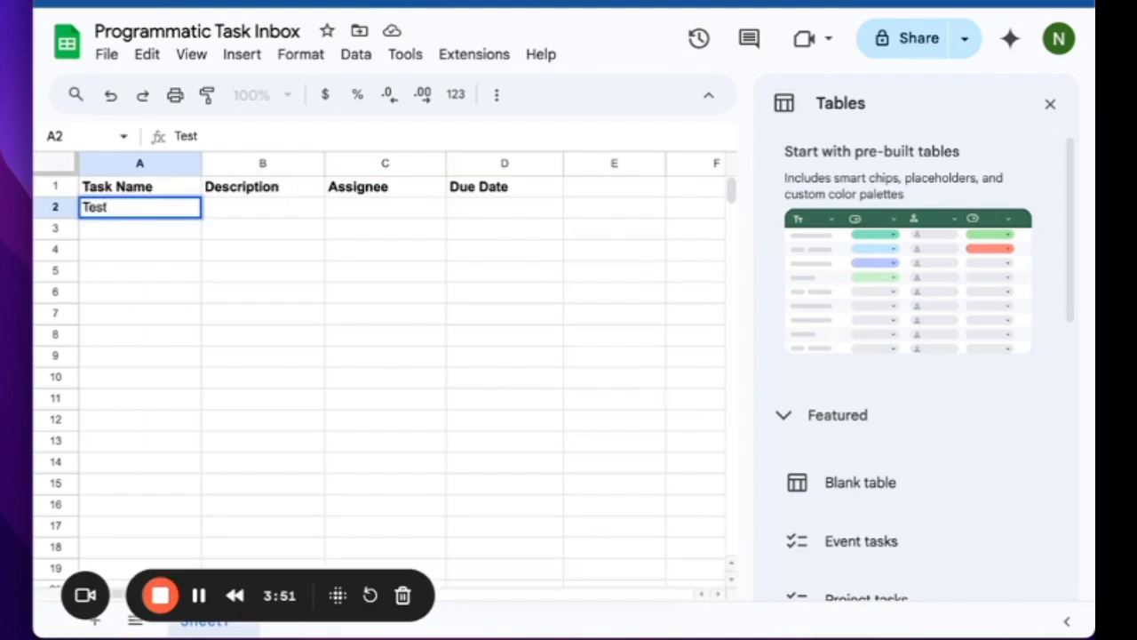
text(task box a)
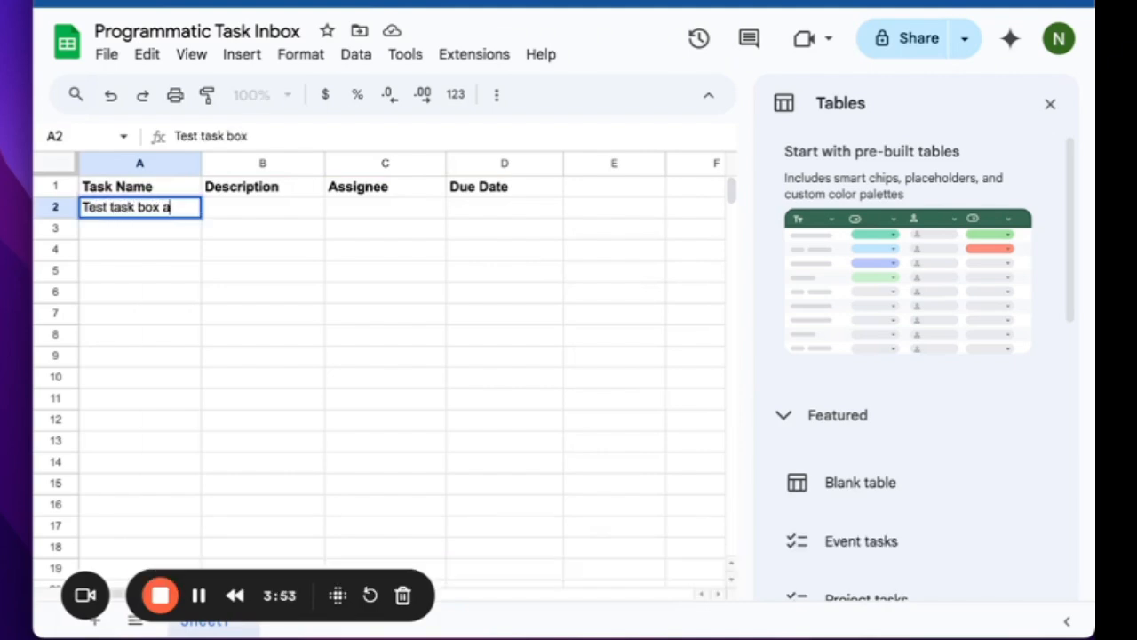
text(utomation 1)
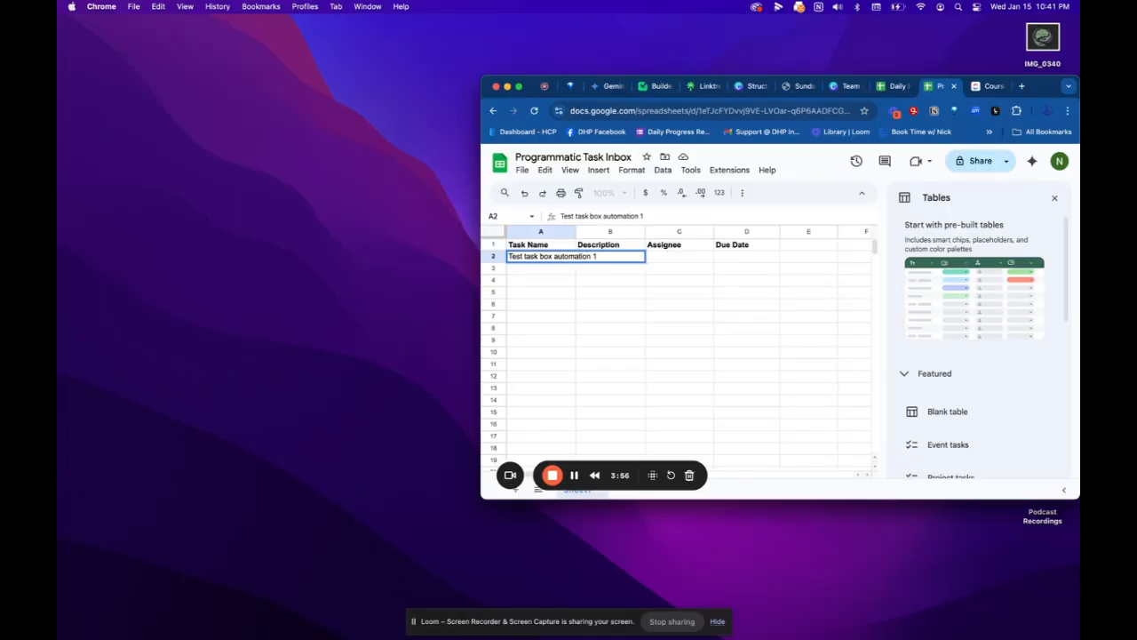
click(549, 293)
Step: Return the browser to full screen and widen the Task Name, Description, Assignee and Due Date columns considerably
drag(575, 231, 649, 231)
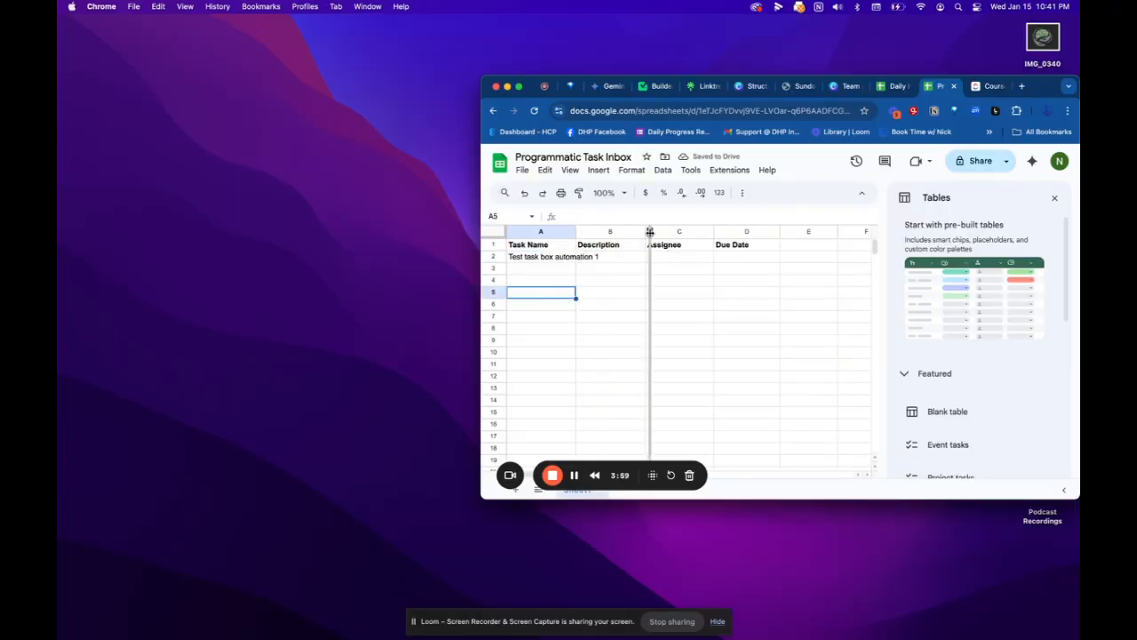
click(519, 87)
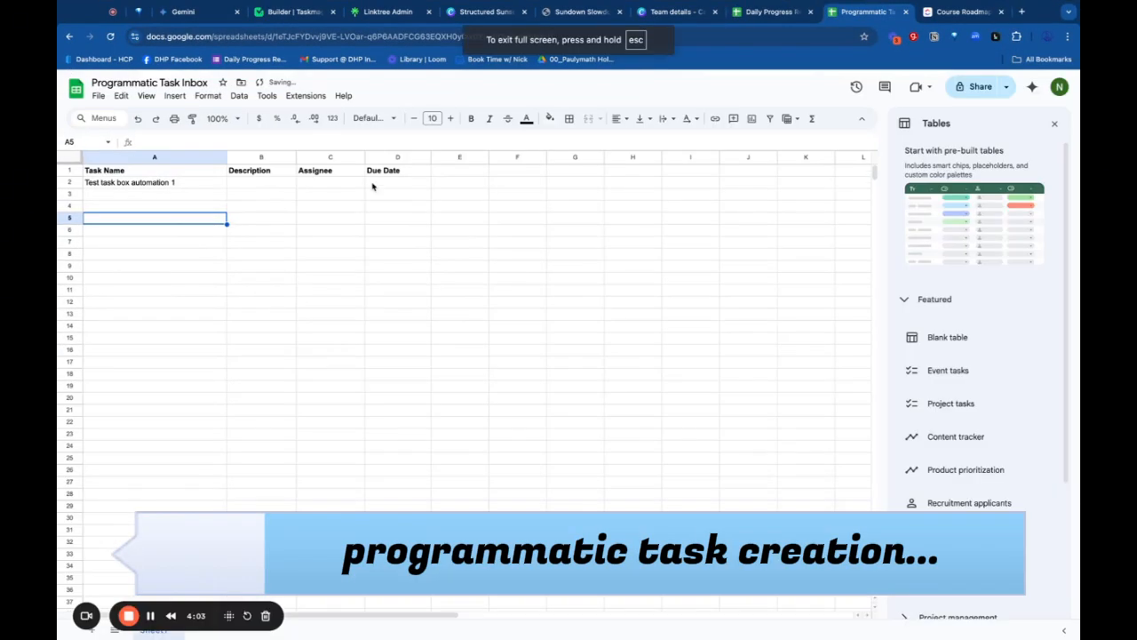
drag(431, 158, 543, 169)
drag(365, 167, 475, 173)
drag(298, 161, 401, 160)
drag(227, 159, 321, 160)
click(651, 158)
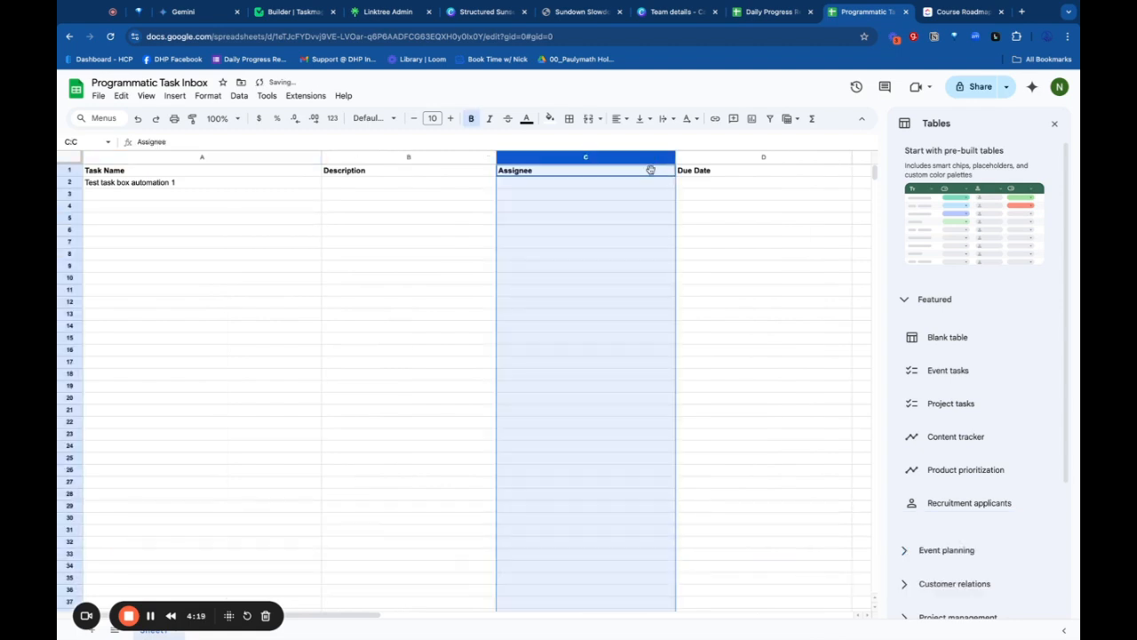
click(667, 157)
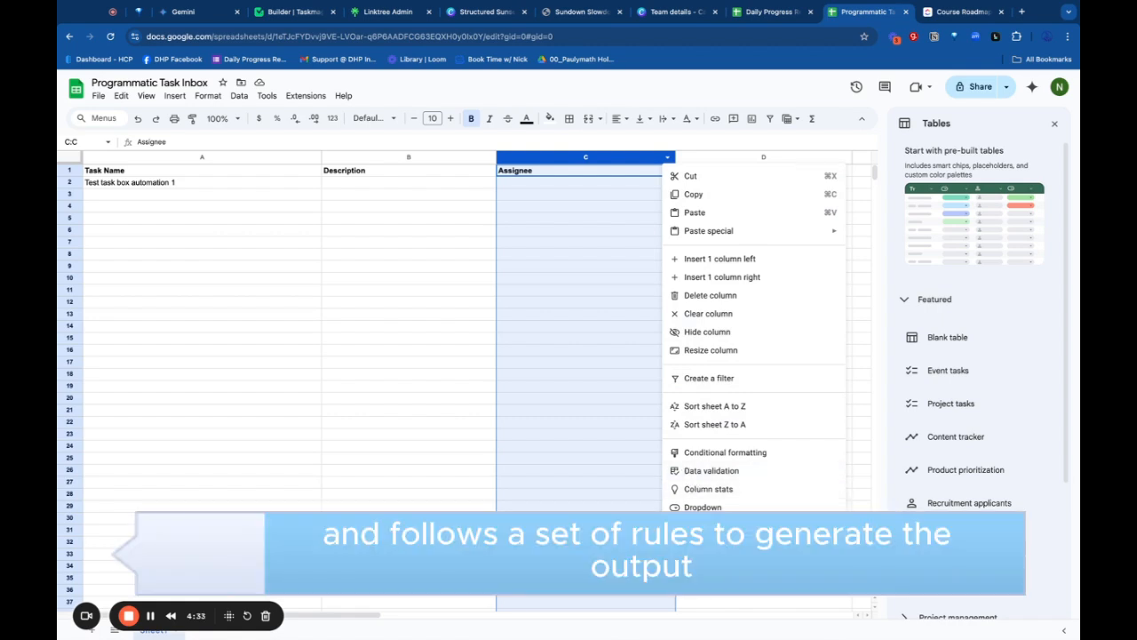
mouse_move(710, 554)
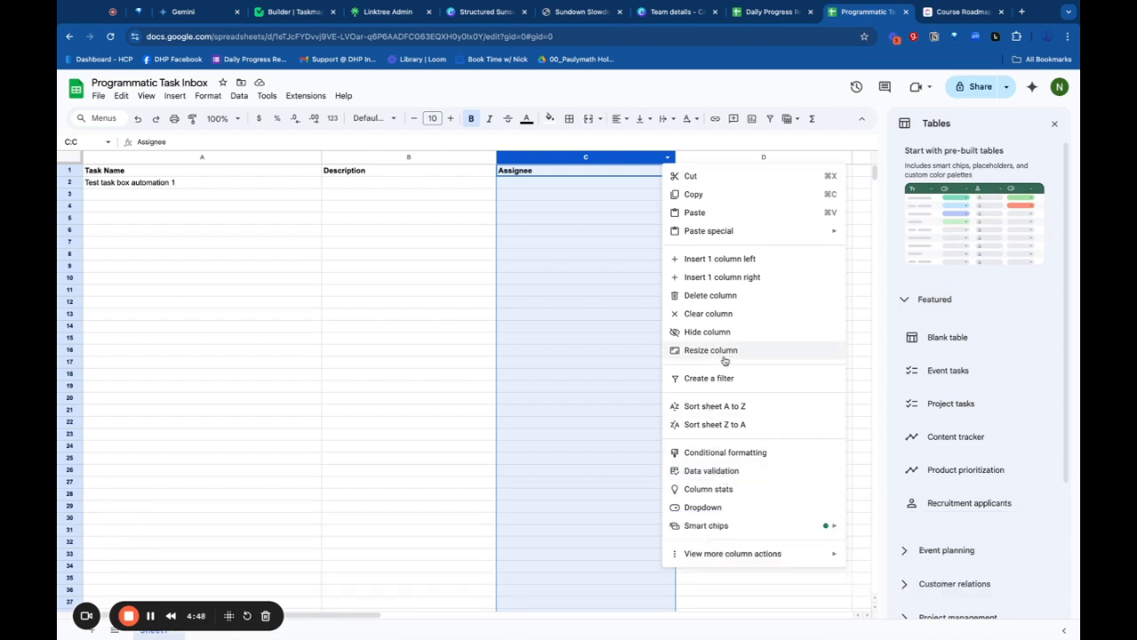
click(401, 343)
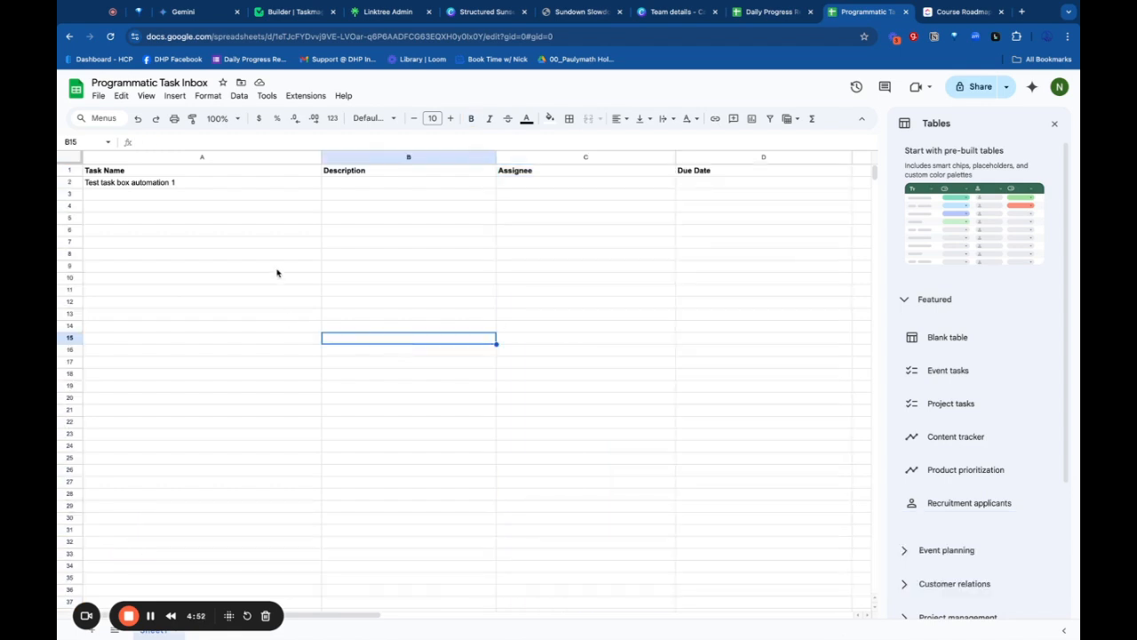
Step: Narrow the Task Name column and widen the Description column so longer description text has more room
click(372, 183)
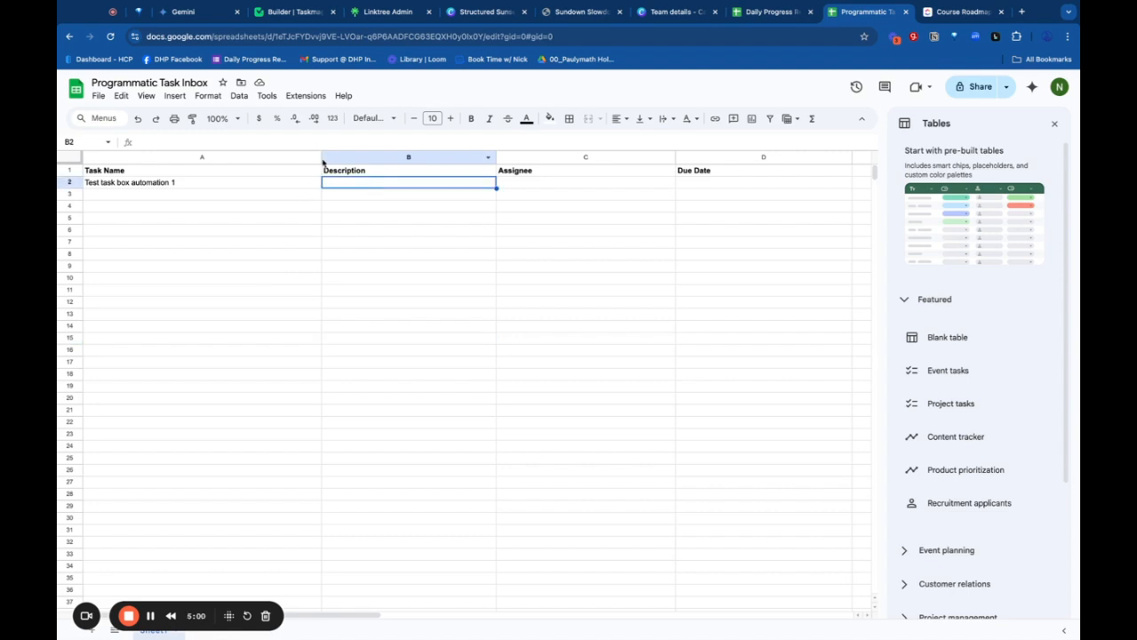
drag(321, 158, 254, 166)
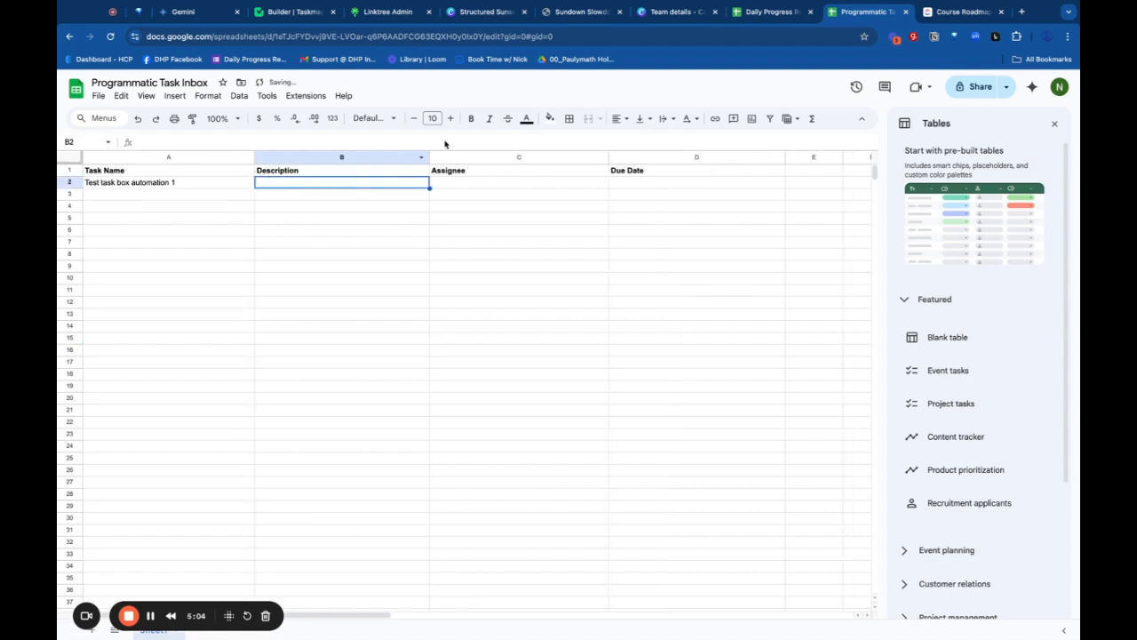
drag(429, 159, 513, 160)
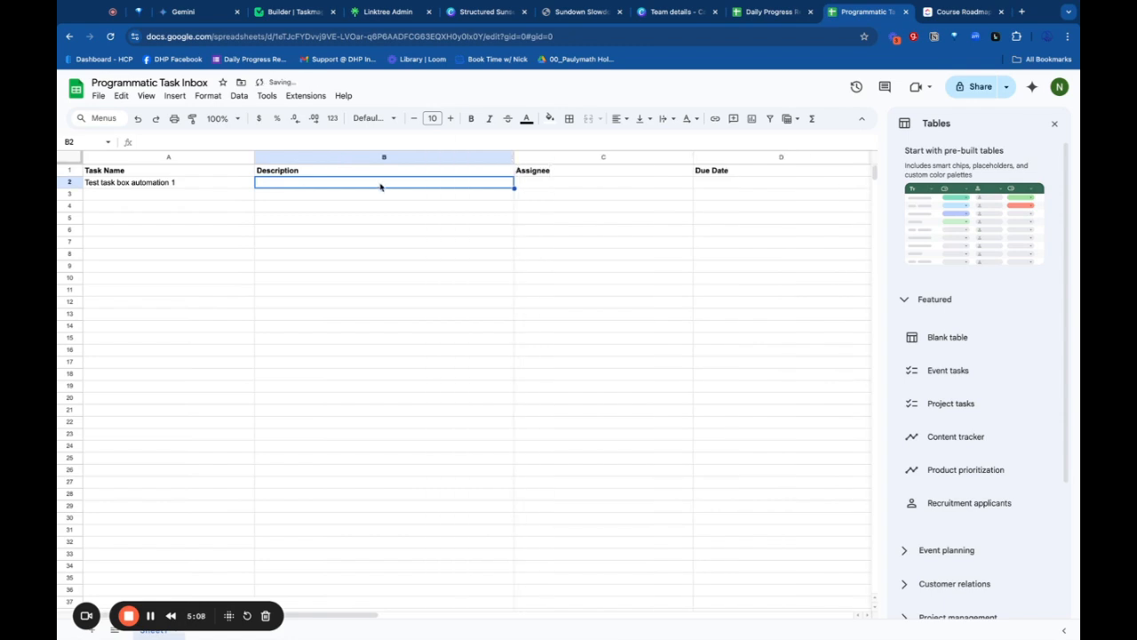
Step: Enter 'This is a test for the automation between google sheets and clickuop to programmticall add new tasks' as the description in cell B2
text(This is a test for the automation betwe)
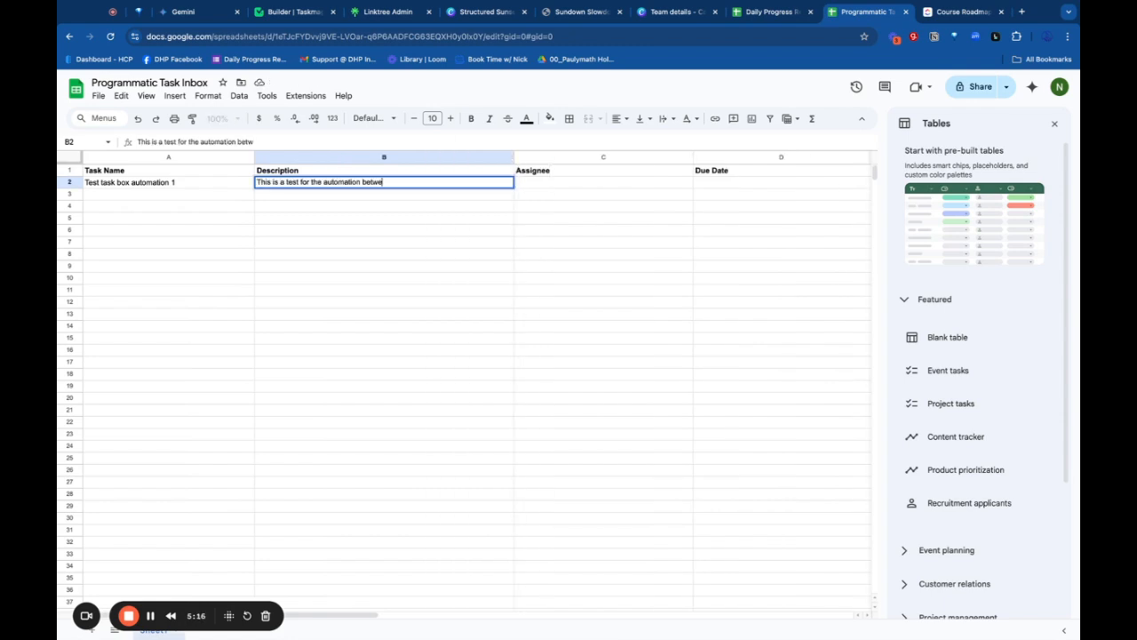
text(en google sheets and clickuop to programm)
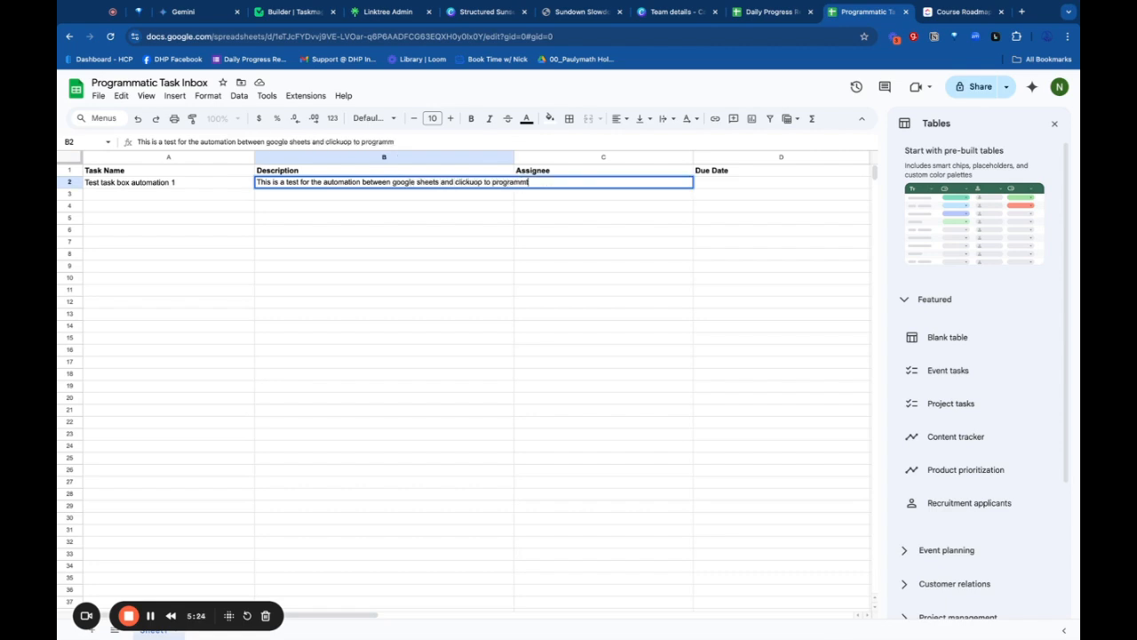
text(ticall add new task)
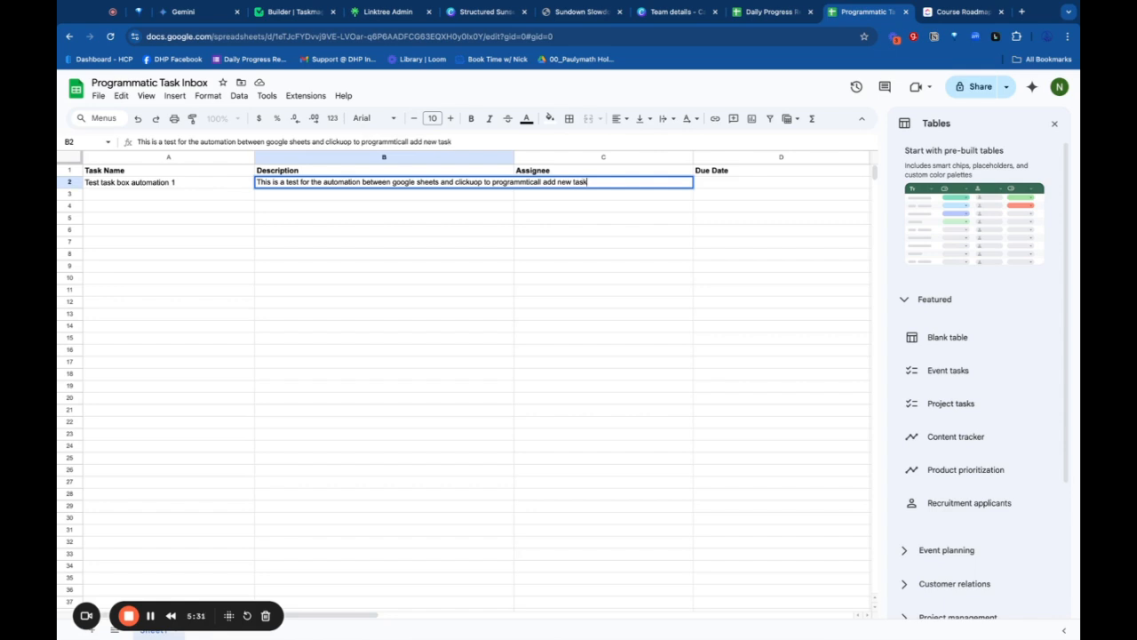
text(s)
click(372, 278)
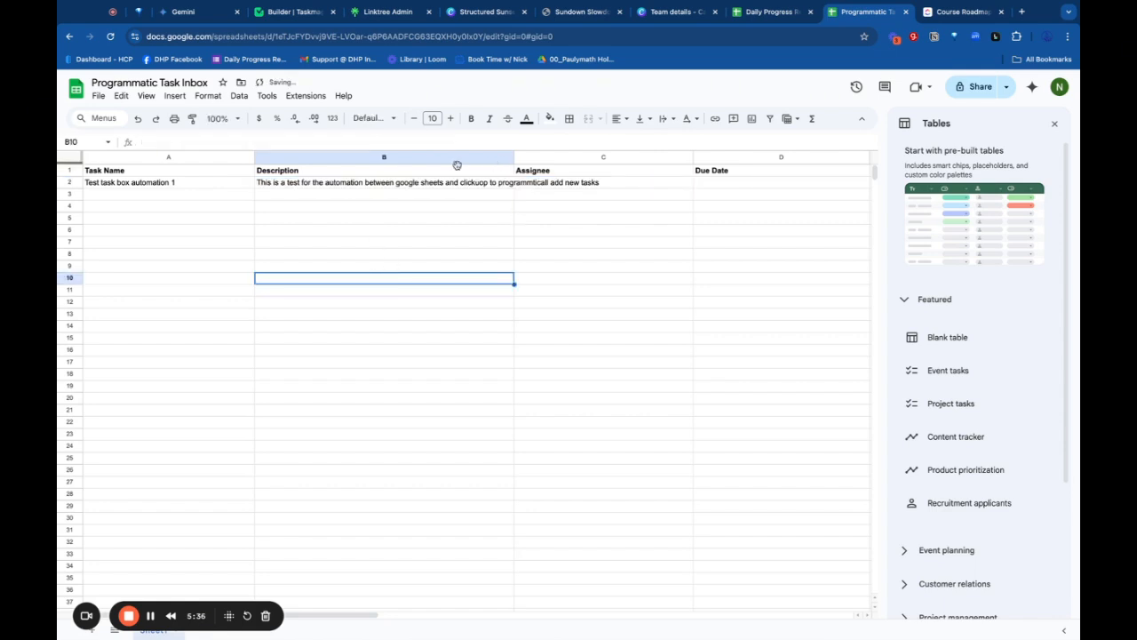
Step: Apply text wrapping to cell B10 and to the entire sheet
click(212, 102)
mouse_move(234, 201)
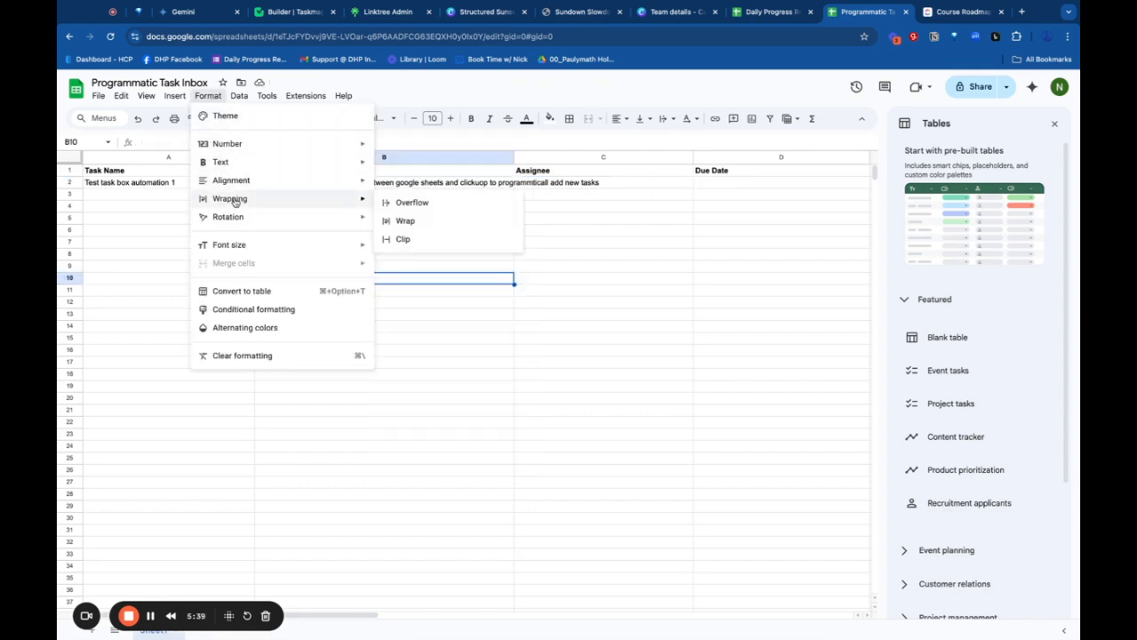
click(408, 226)
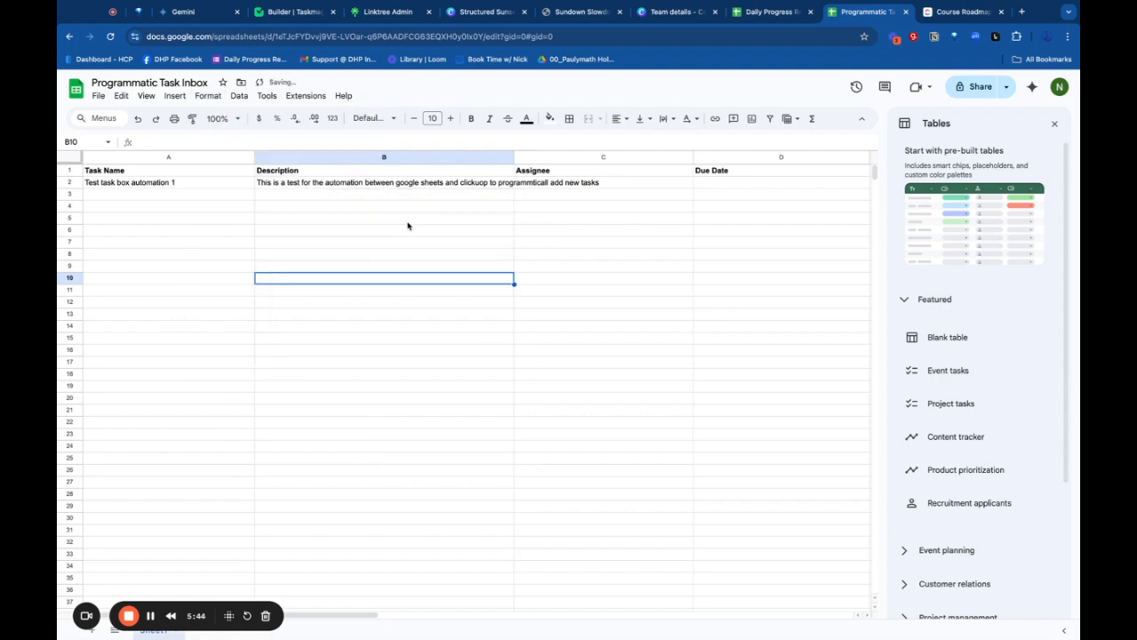
key(super+a)
click(207, 95)
mouse_move(355, 198)
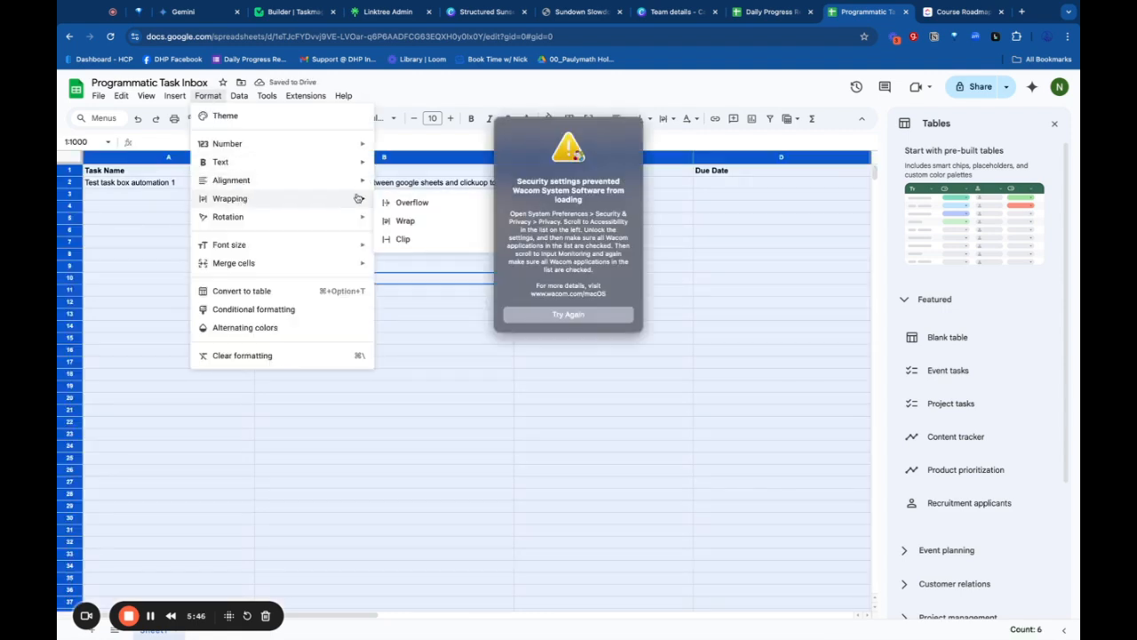
click(405, 222)
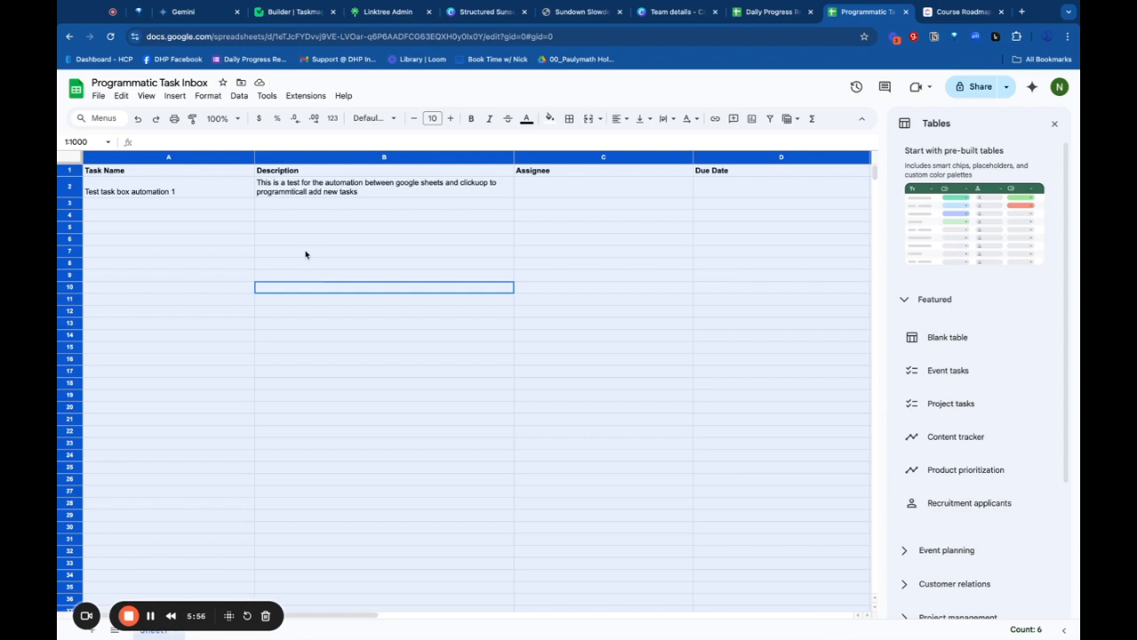
Step: Correct the word programmticall to programmtically in the description in cell B2
click(293, 191)
click(408, 142)
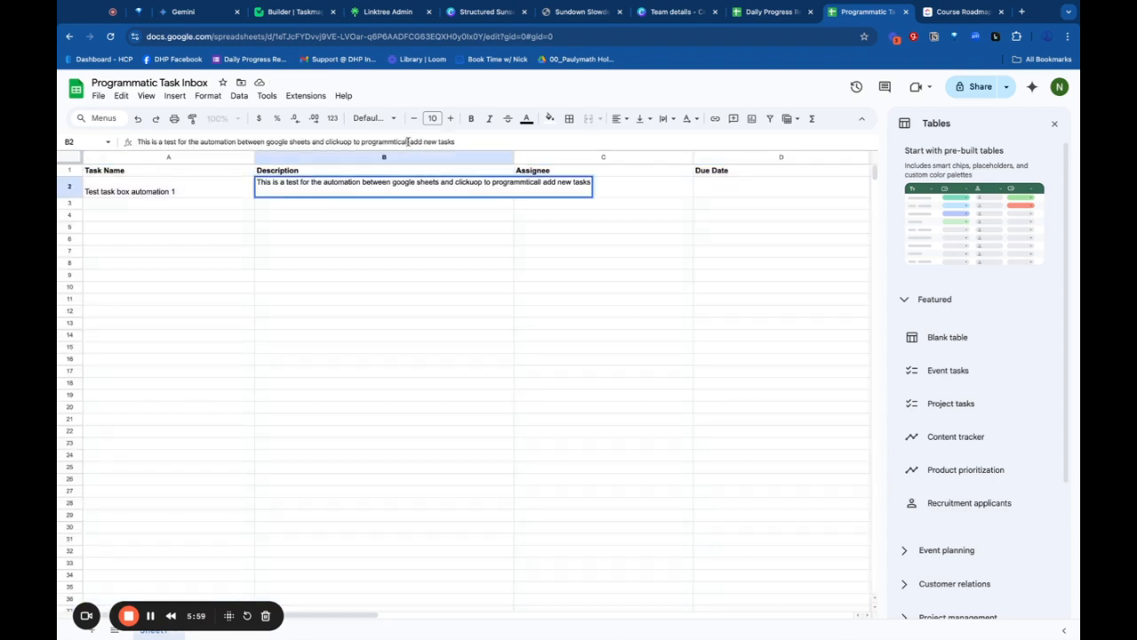
text(y)
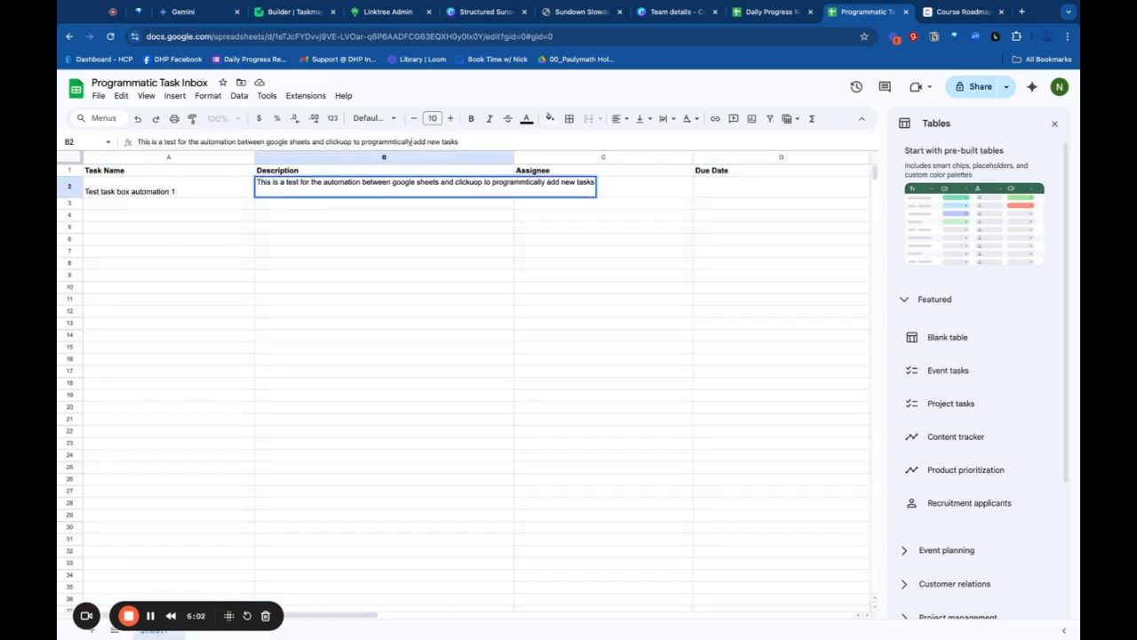
click(341, 291)
Step: Enter the assignee's first name in cell C2 and the placeholder Due Date in cell D2
click(612, 195)
text(Nic)
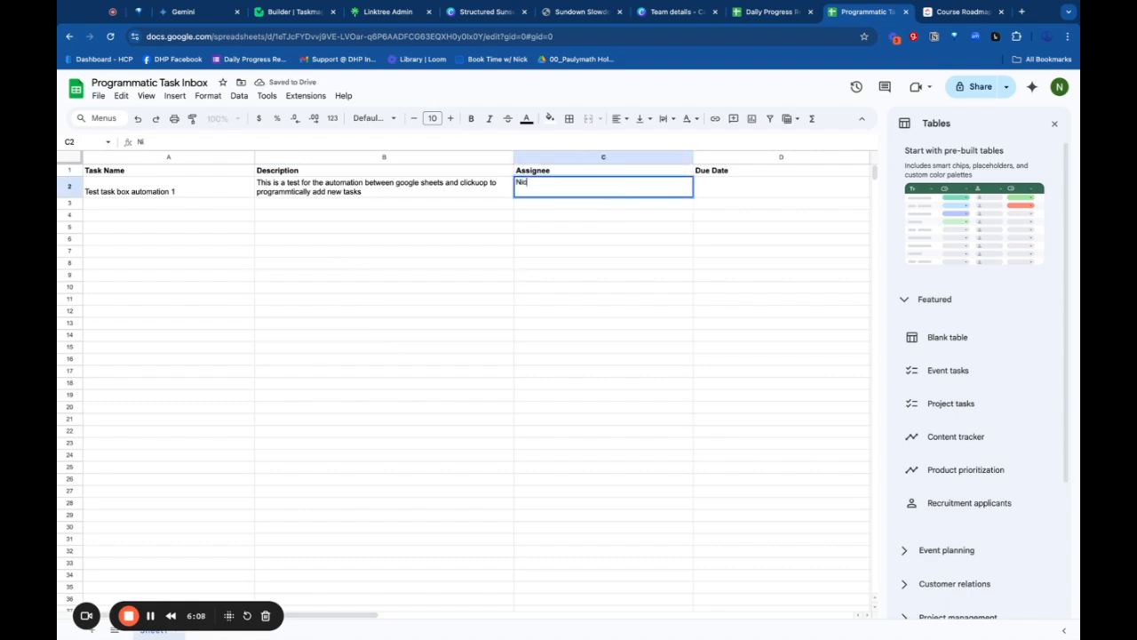
text(k)
click(771, 187)
text(Due)
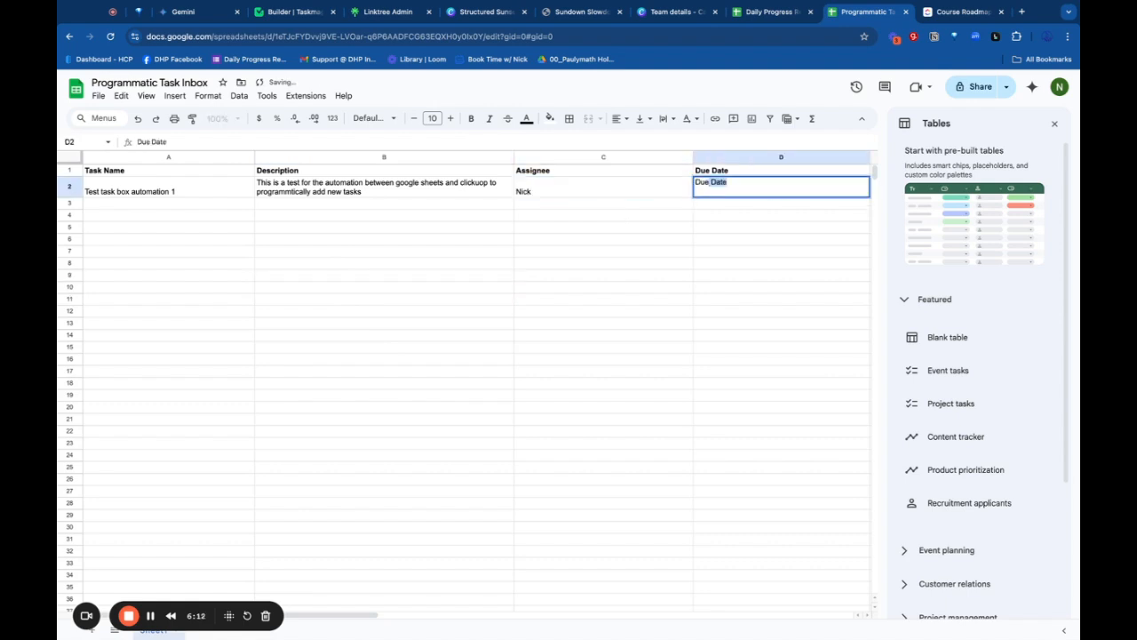
key(Tab)
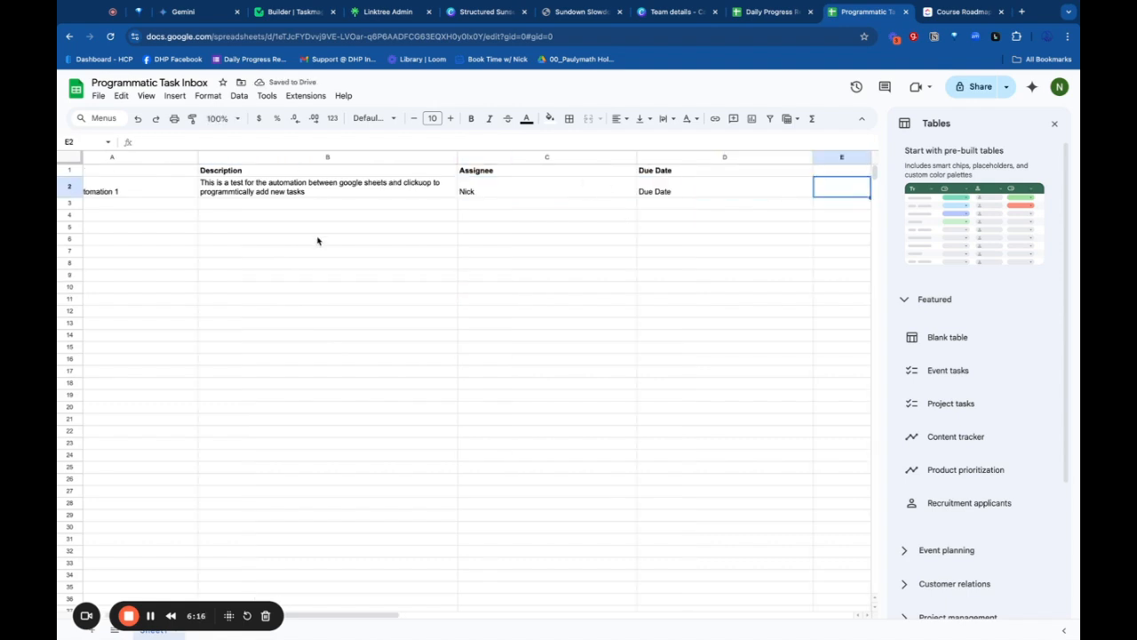
Step: Add the header List in cell E1, next to the Due Date header
scroll(324, 238, left, 3)
scroll(317, 240, left, 2)
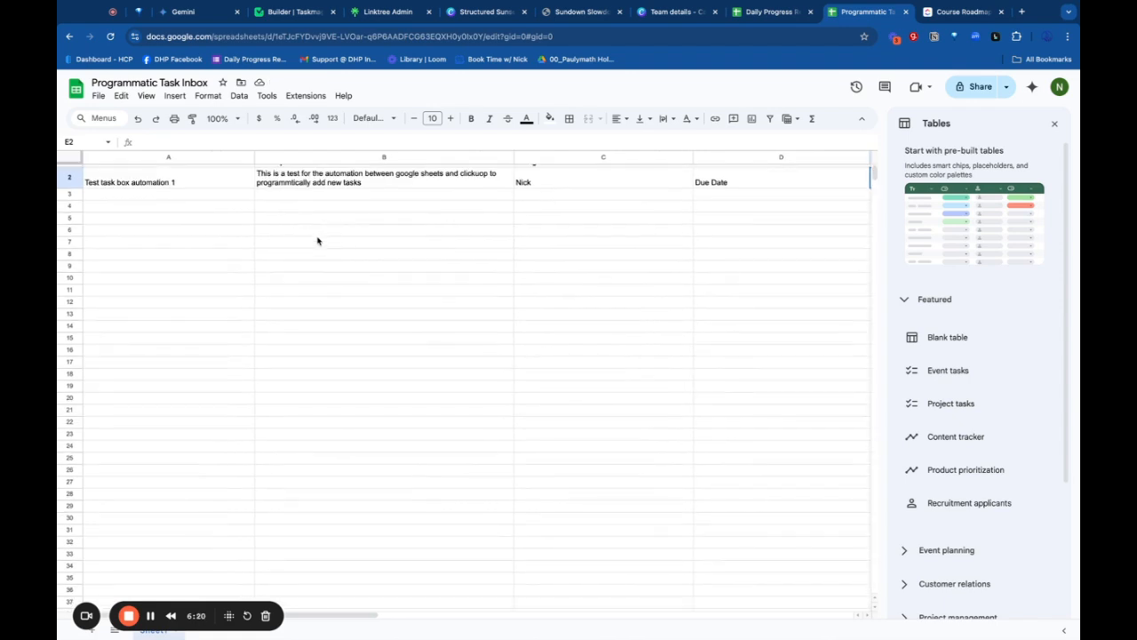
scroll(317, 240, right, 5)
click(398, 170)
text(List)
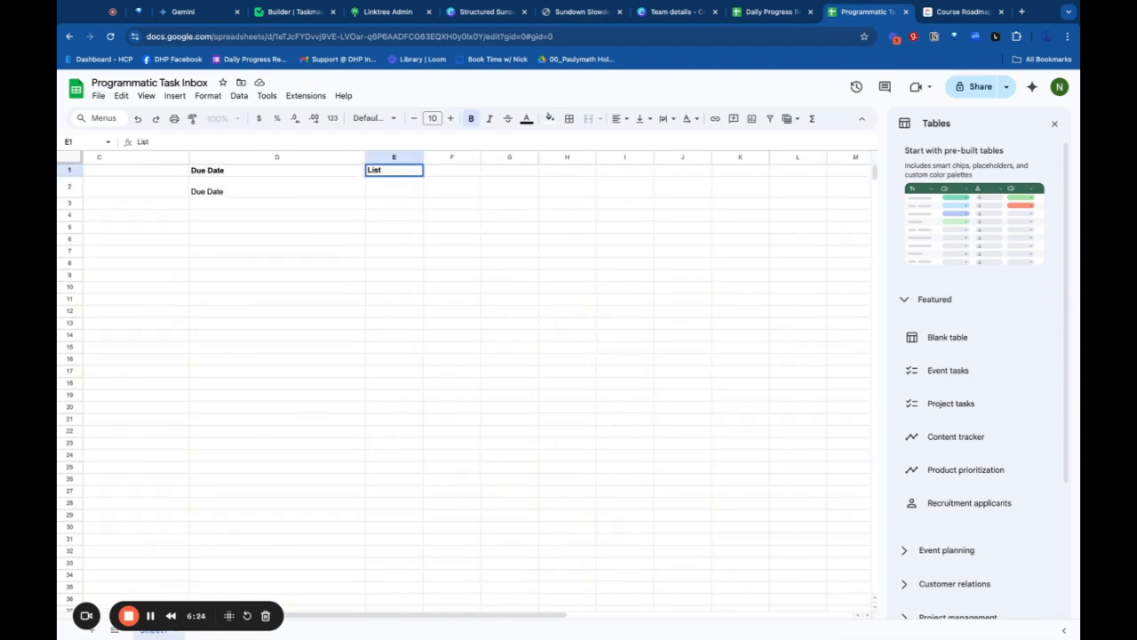